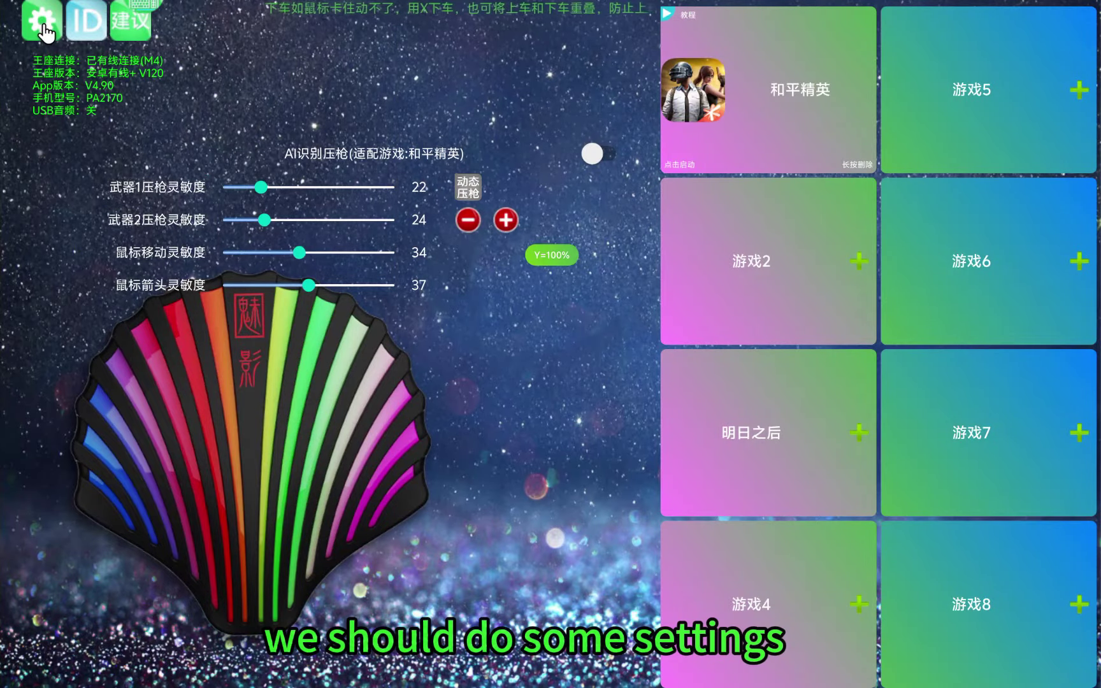
Turn on the virtual mouse cursor (虚拟鼠标箭头) in the app settings and bring up the virtual pointer
click(43, 29)
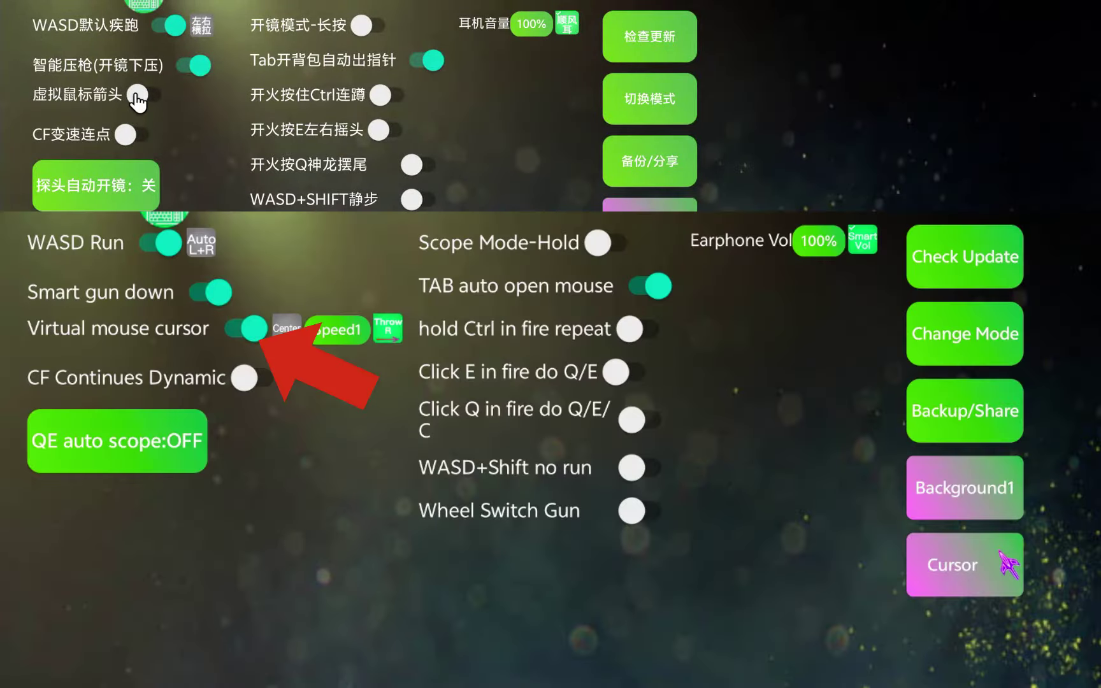
click(137, 95)
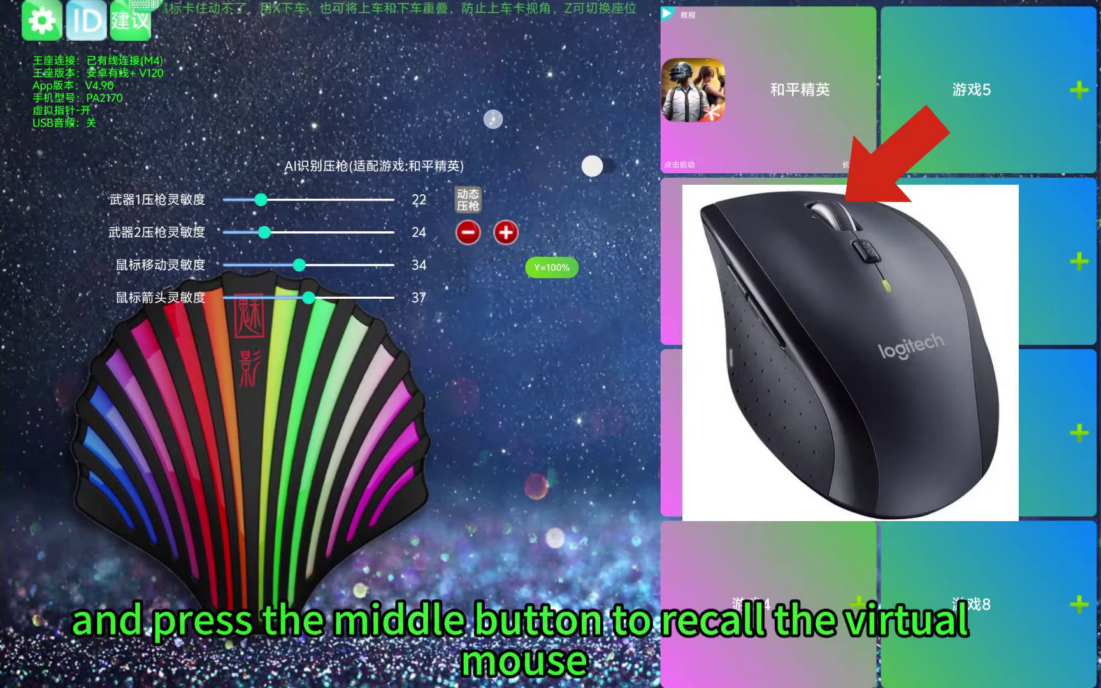
middle_click(494, 119)
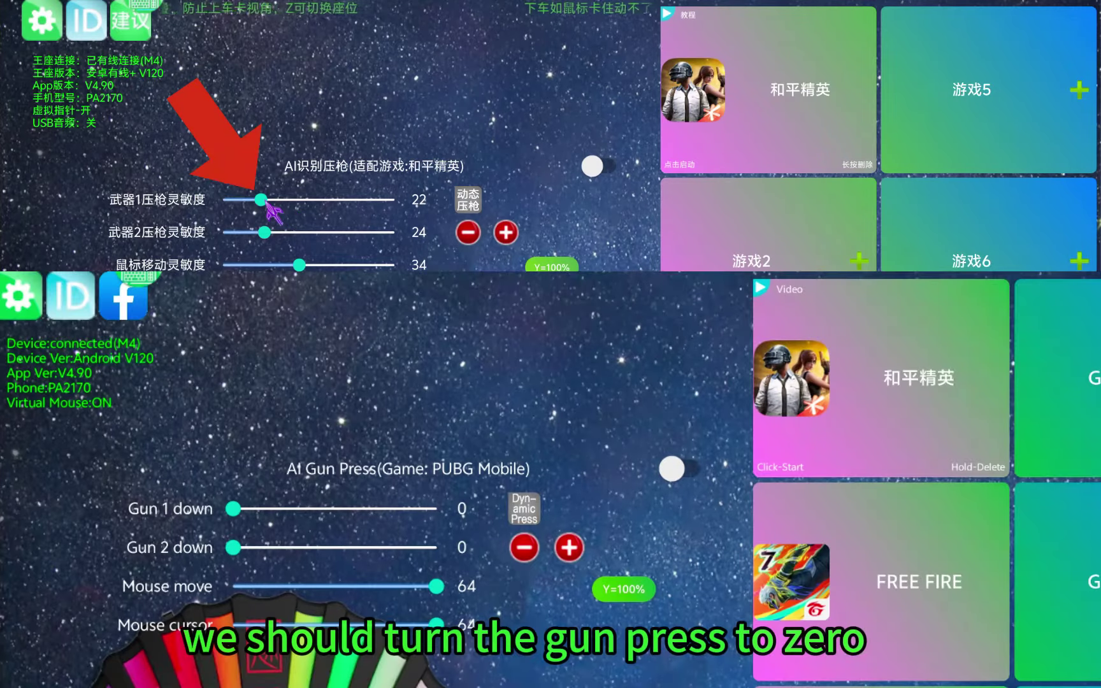
Set the weapon 1 and weapon 2 gun-press sensitivities to 0 and add Free Fire to the 游戏2 slot
drag(268, 204, 205, 212)
drag(271, 245, 210, 233)
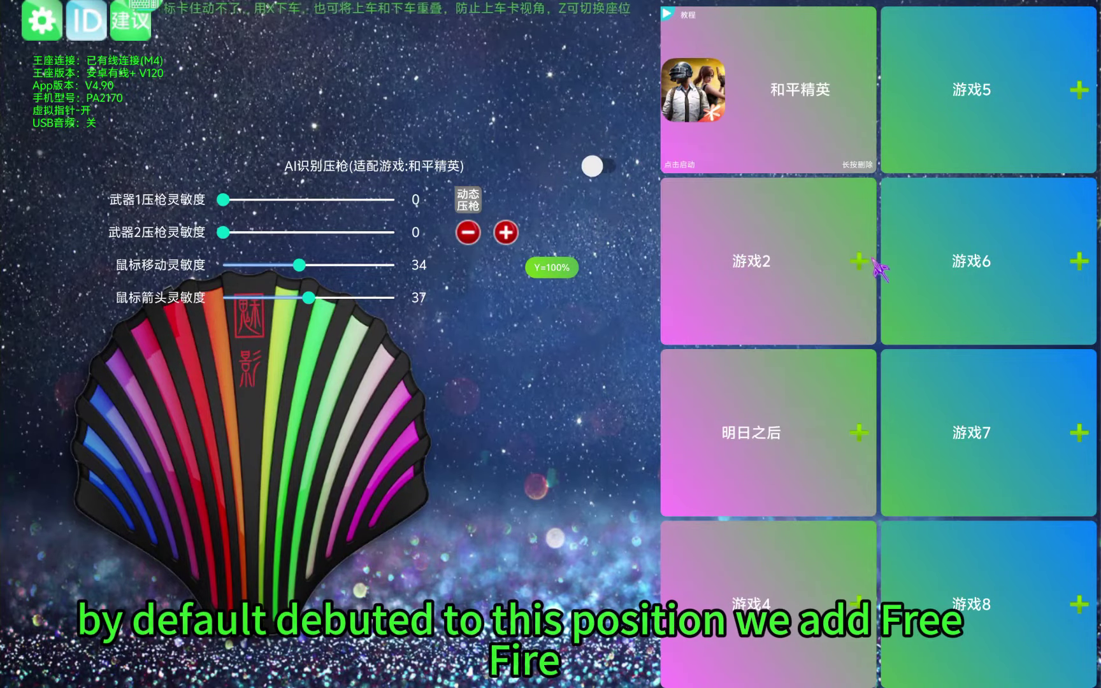
click(860, 258)
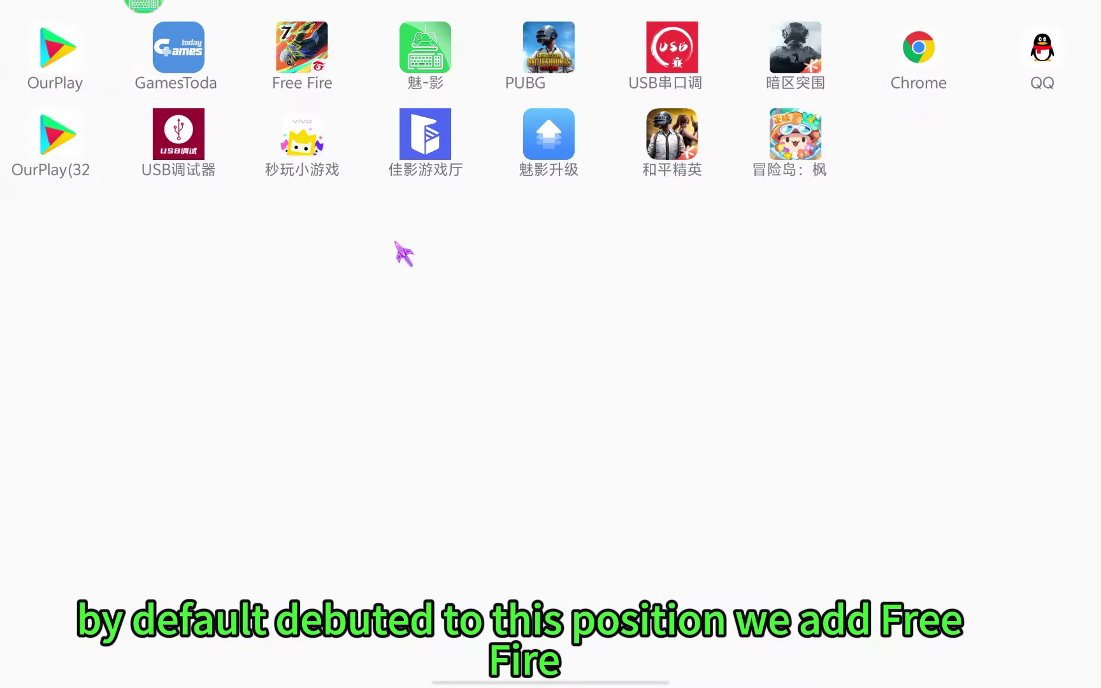
click(302, 51)
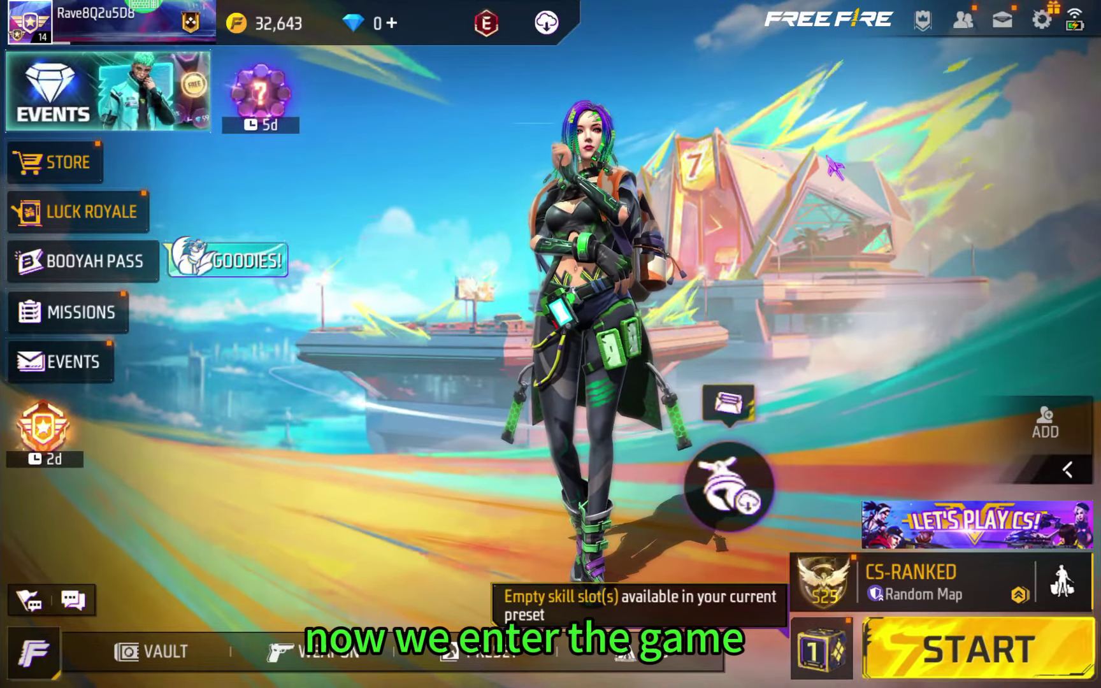
Review Free Fire's sensitivity settings and its control settings as far as the Run Mode option
click(1043, 21)
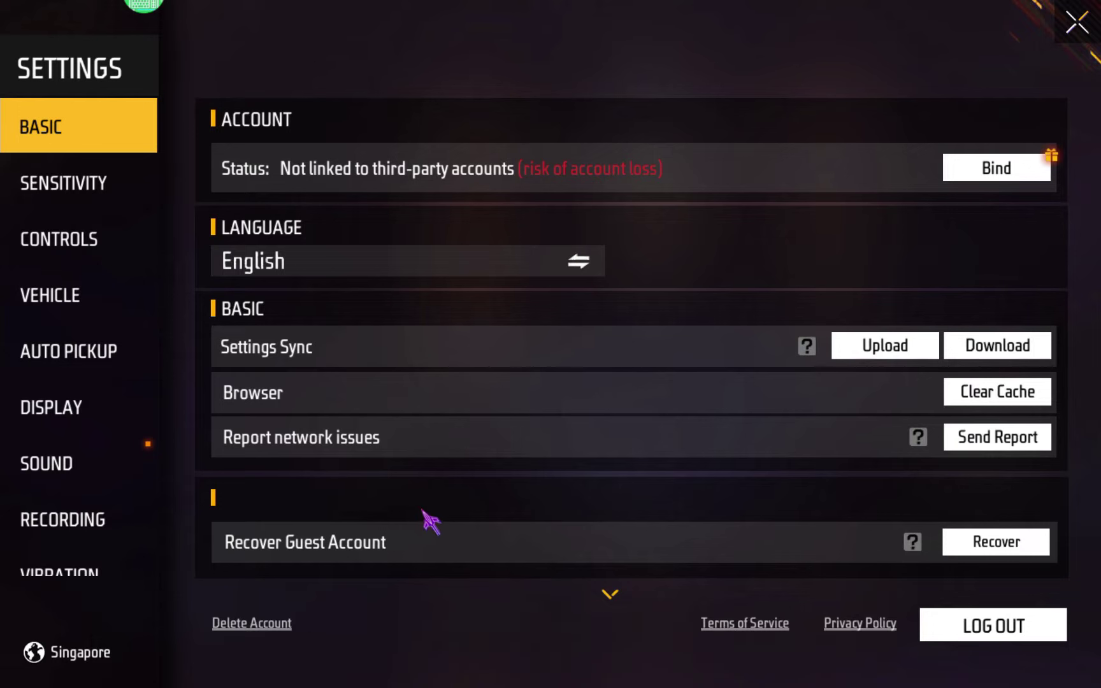
click(80, 185)
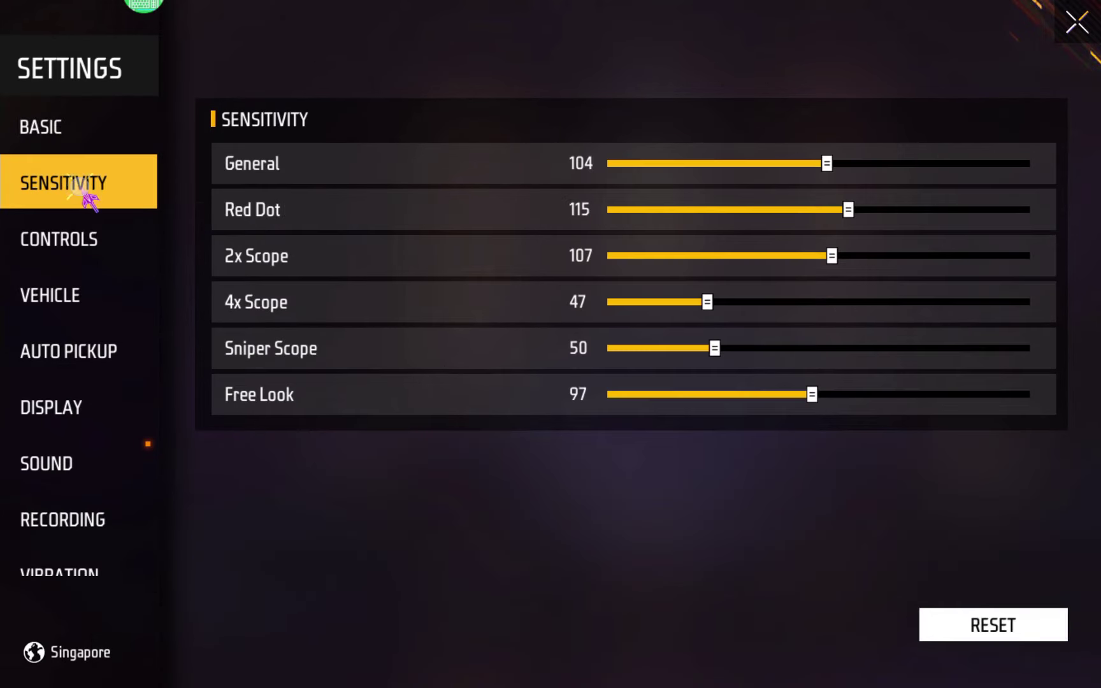
click(81, 244)
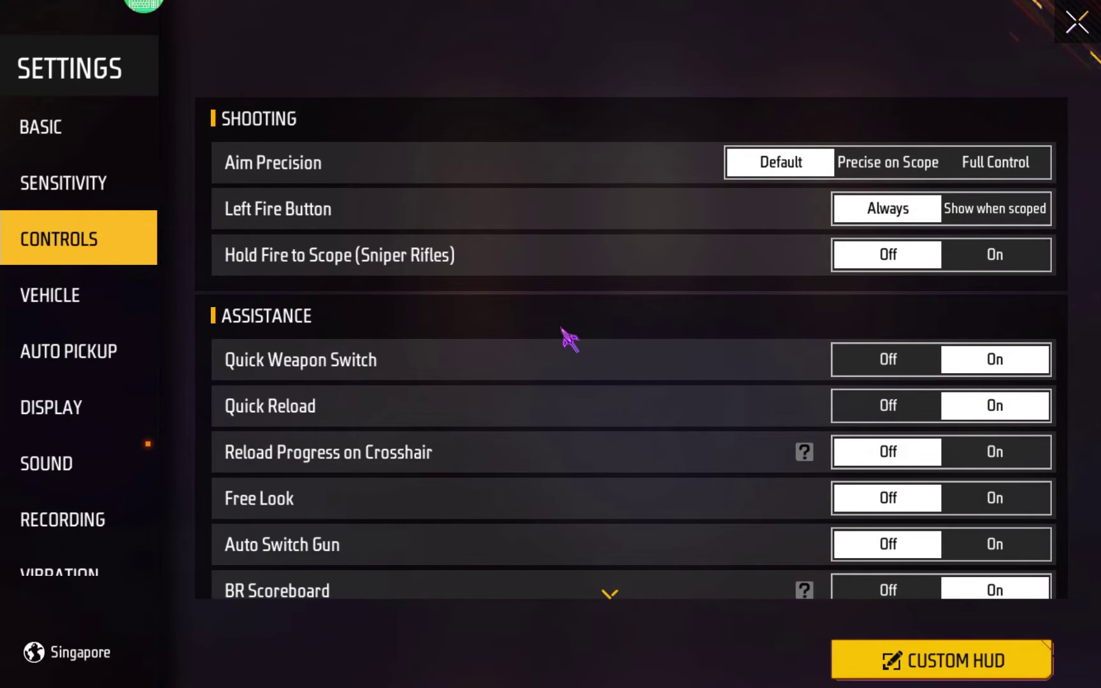
drag(562, 328, 592, 235)
drag(590, 298, 593, 229)
drag(602, 307, 620, 229)
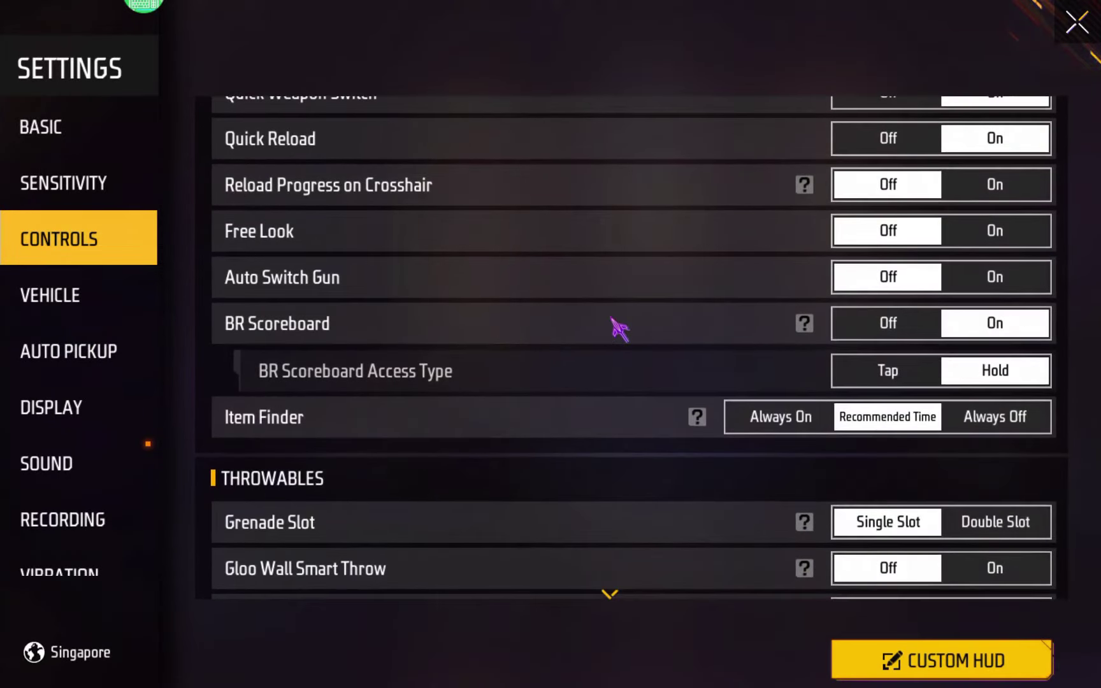
drag(615, 325, 614, 271)
drag(624, 341, 633, 255)
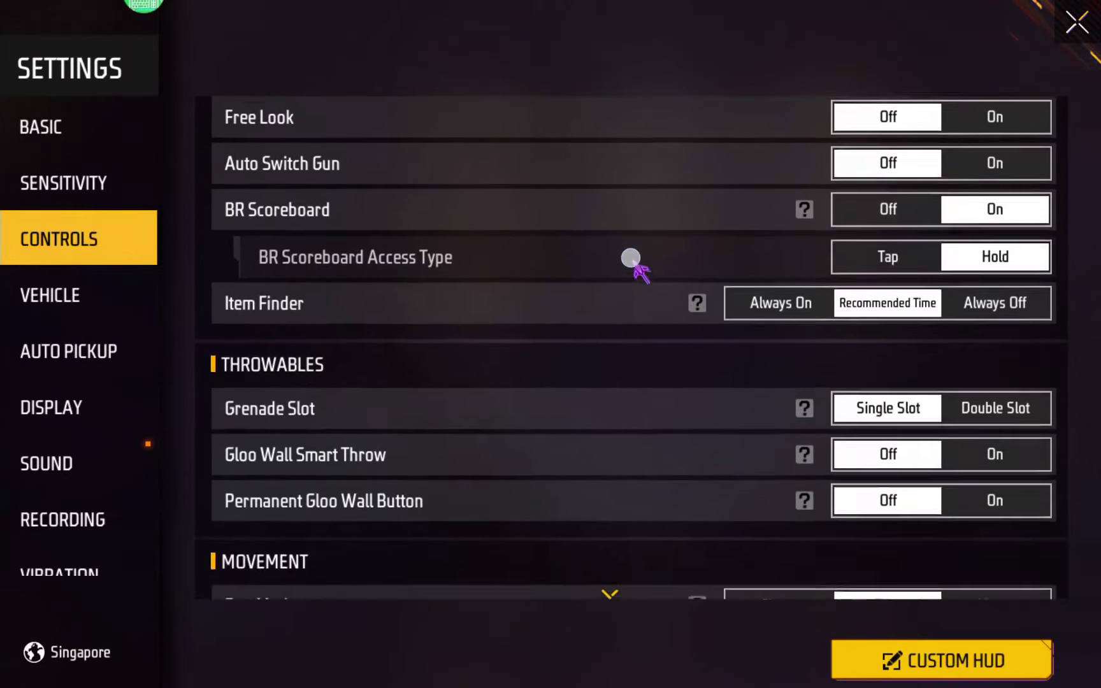
drag(634, 312, 638, 254)
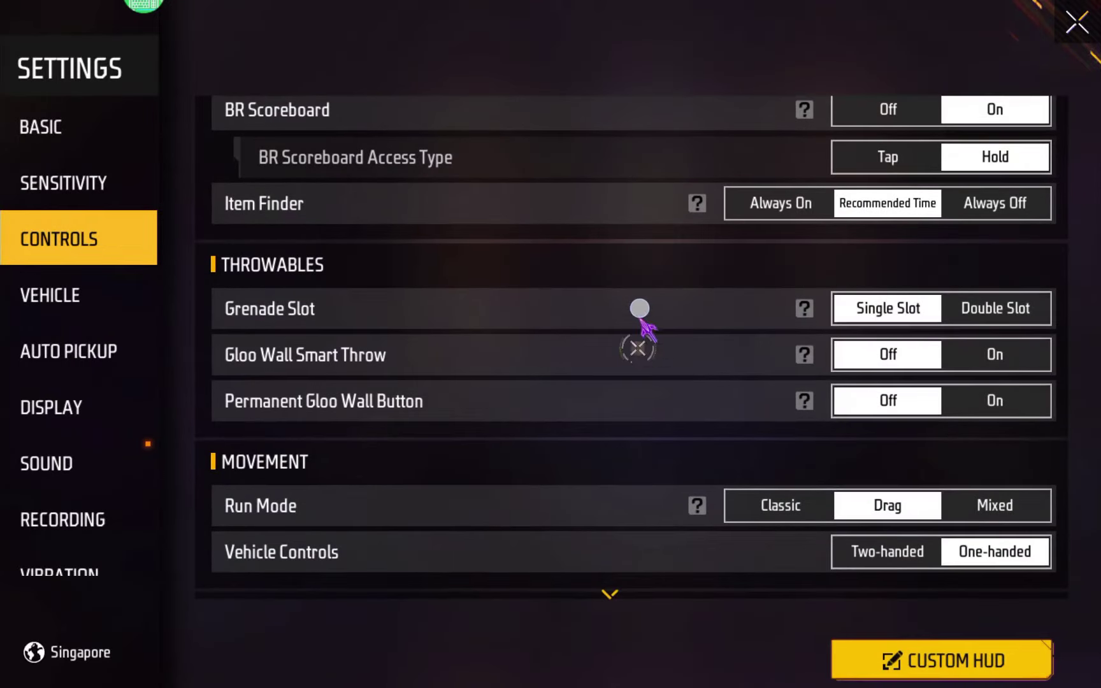
drag(639, 309, 650, 253)
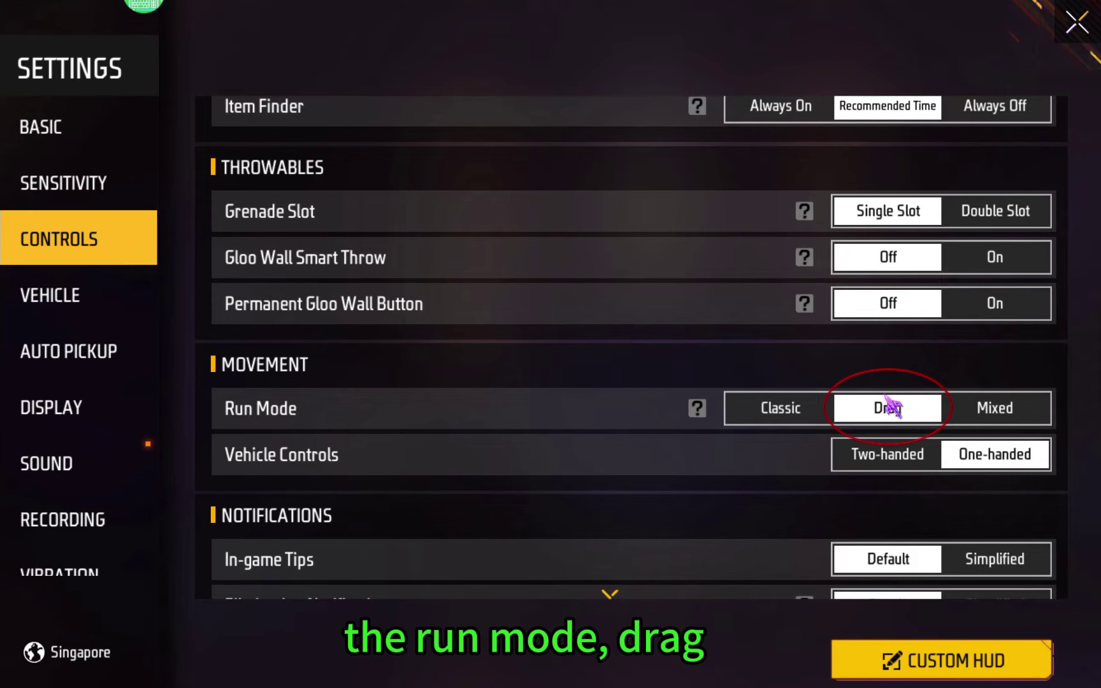
Review the notification and visual control options, then the vehicle, auto pickup and display settings
mouse_move(743, 488)
mouse_down()
mouse_move(749, 496)
mouse_move(774, 290)
mouse_up()
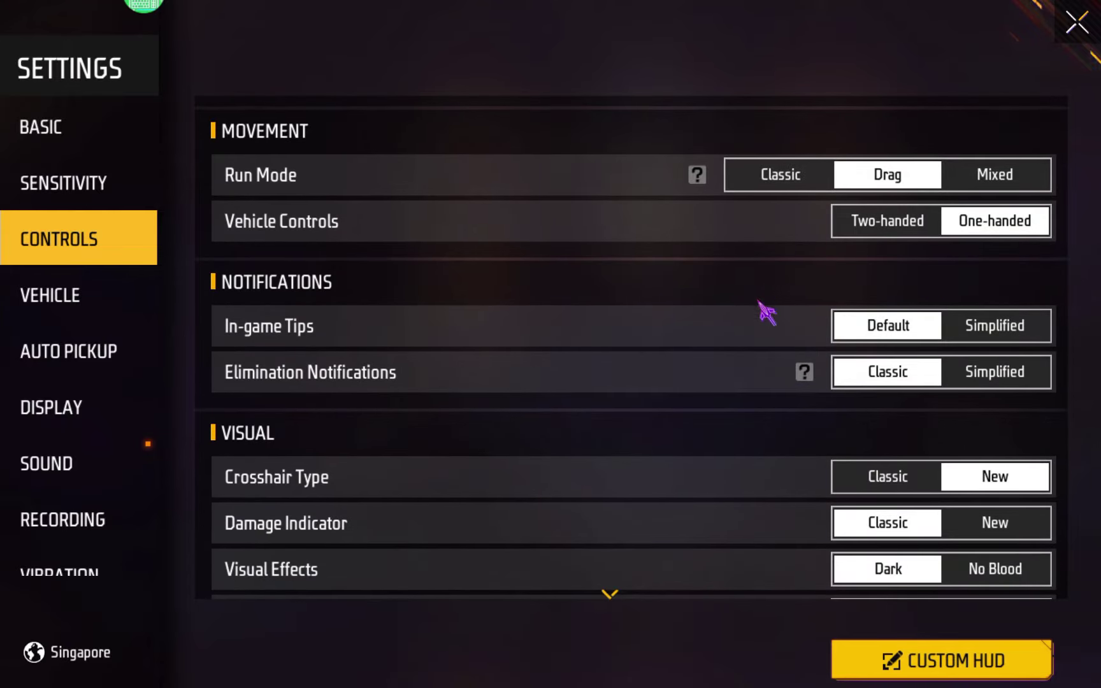
drag(487, 429, 497, 390)
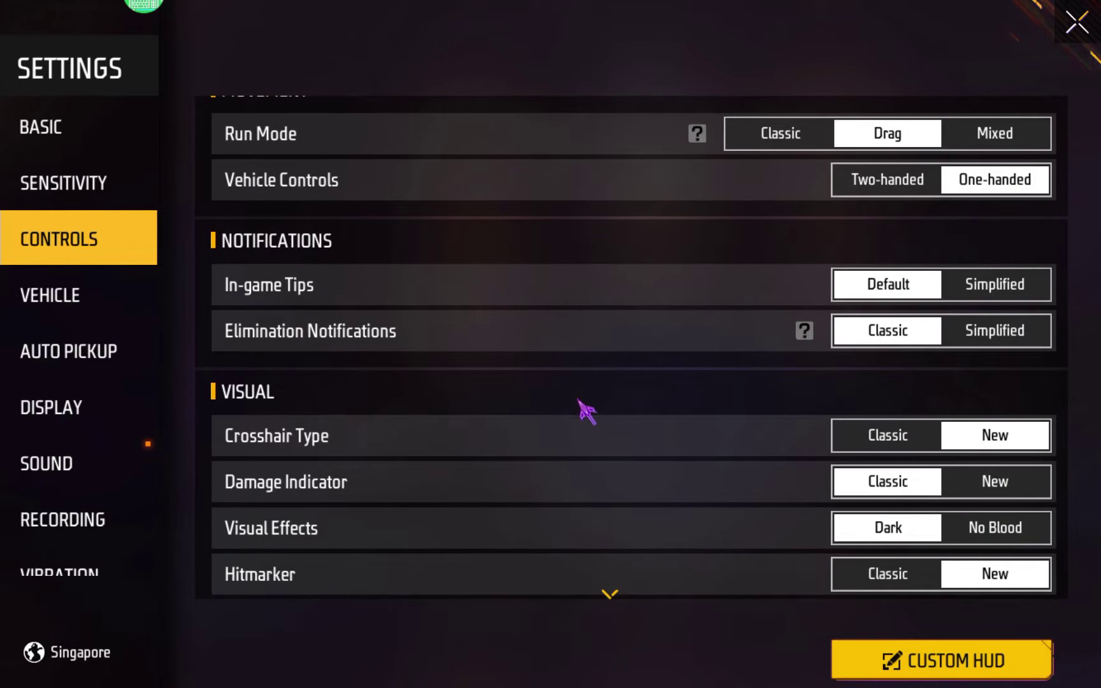
drag(586, 411, 668, 307)
click(107, 305)
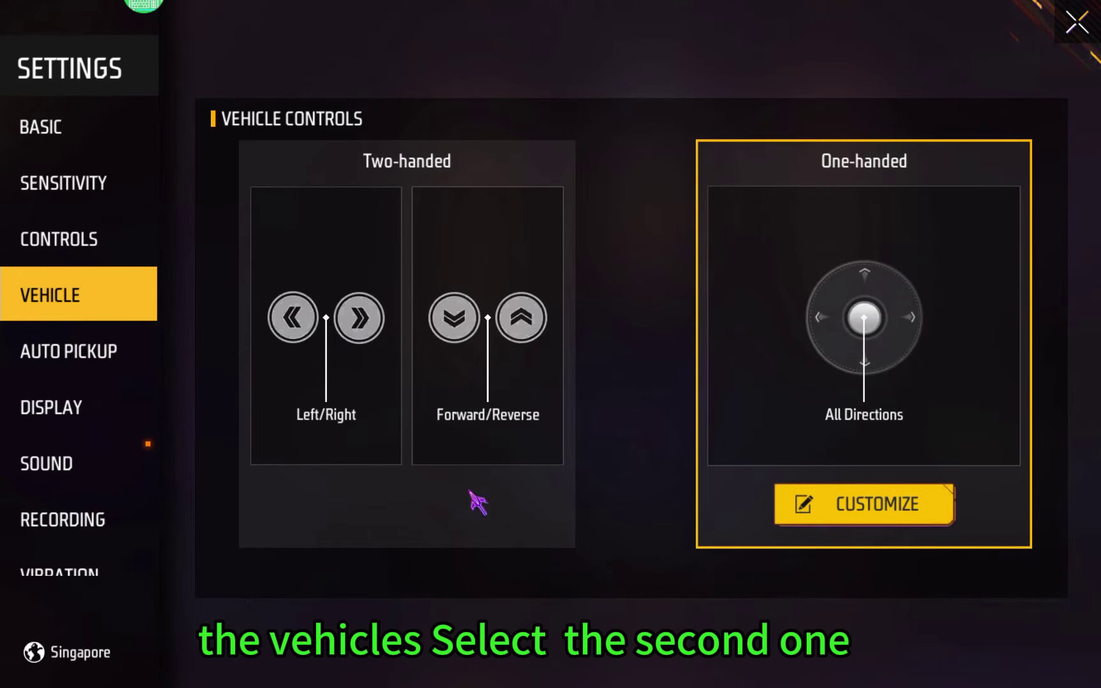
click(108, 349)
click(57, 415)
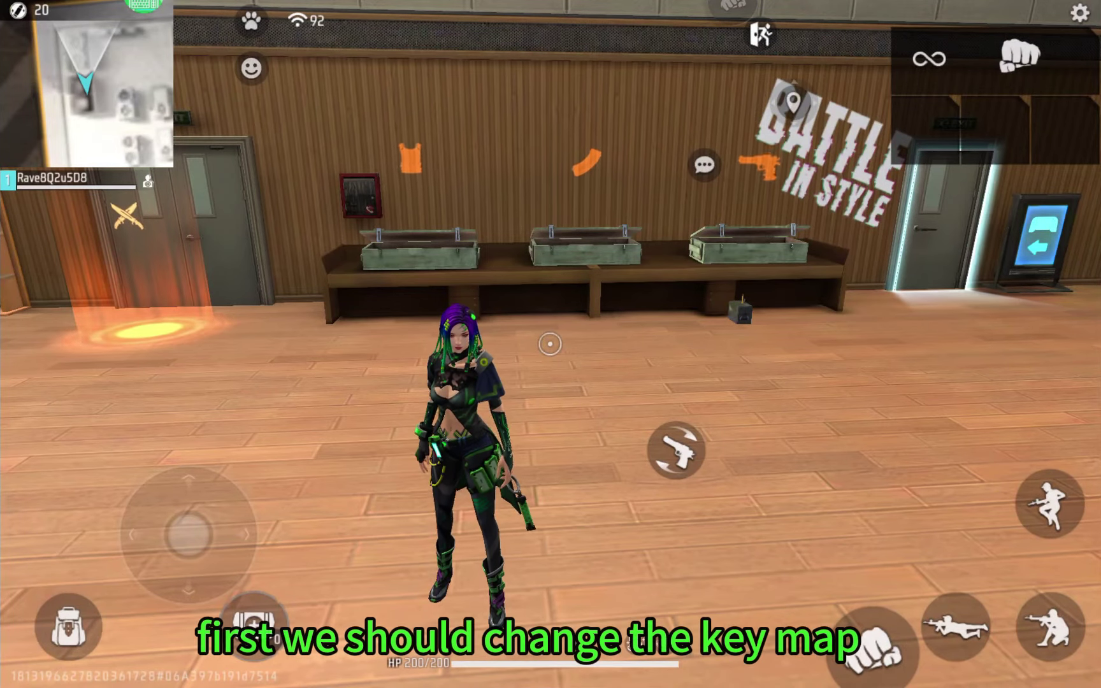
Open Free Fire's custom HUD editor and load the Free Fire preset in the key-mapping overlay
click(1080, 12)
click(944, 661)
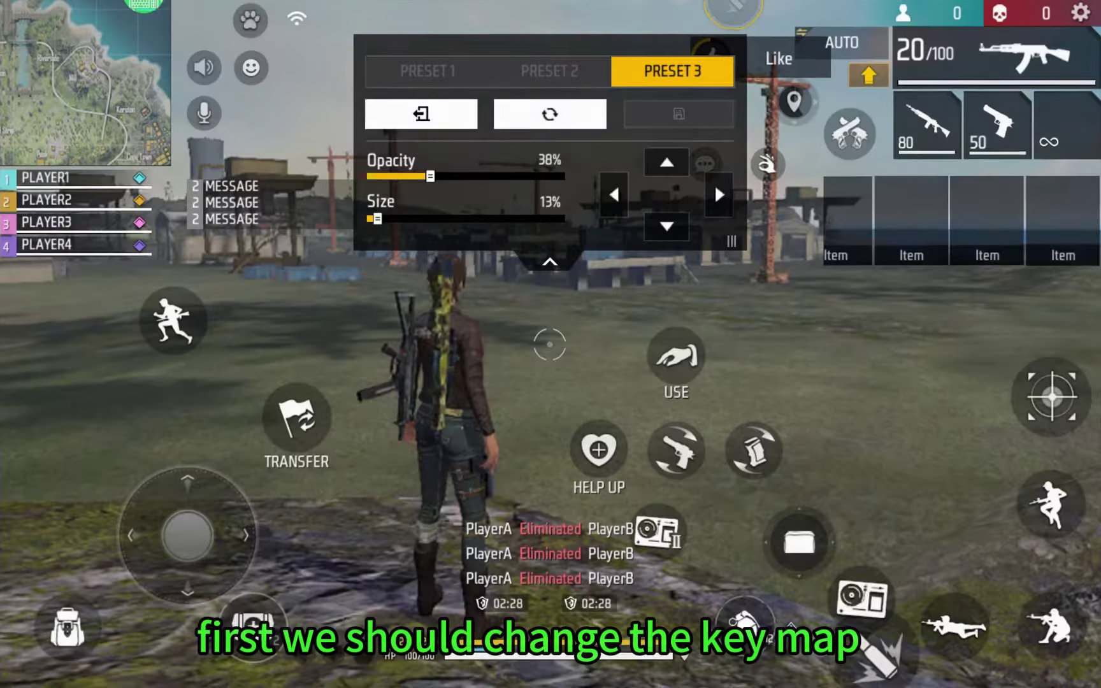
click(144, 6)
click(276, 29)
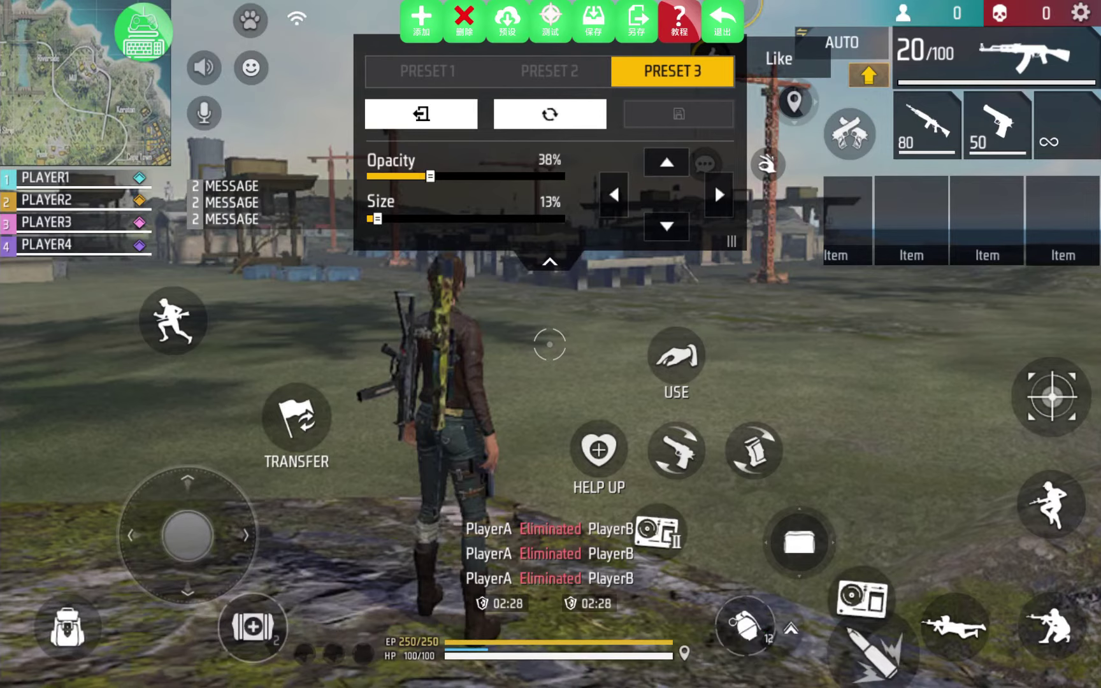
click(507, 21)
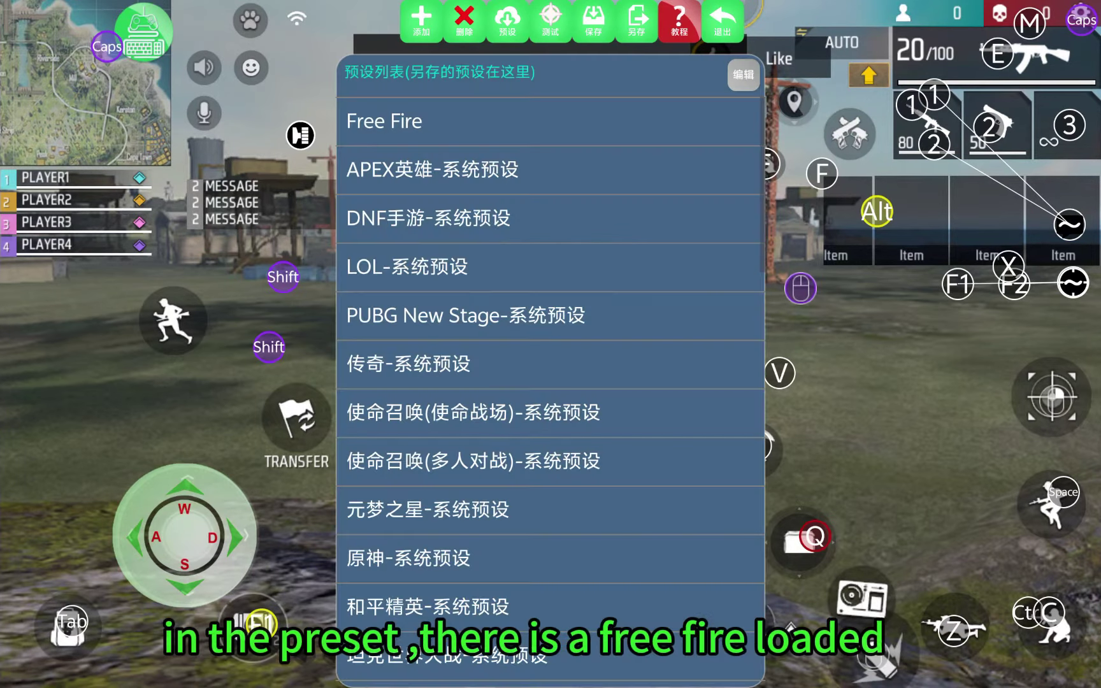
click(425, 120)
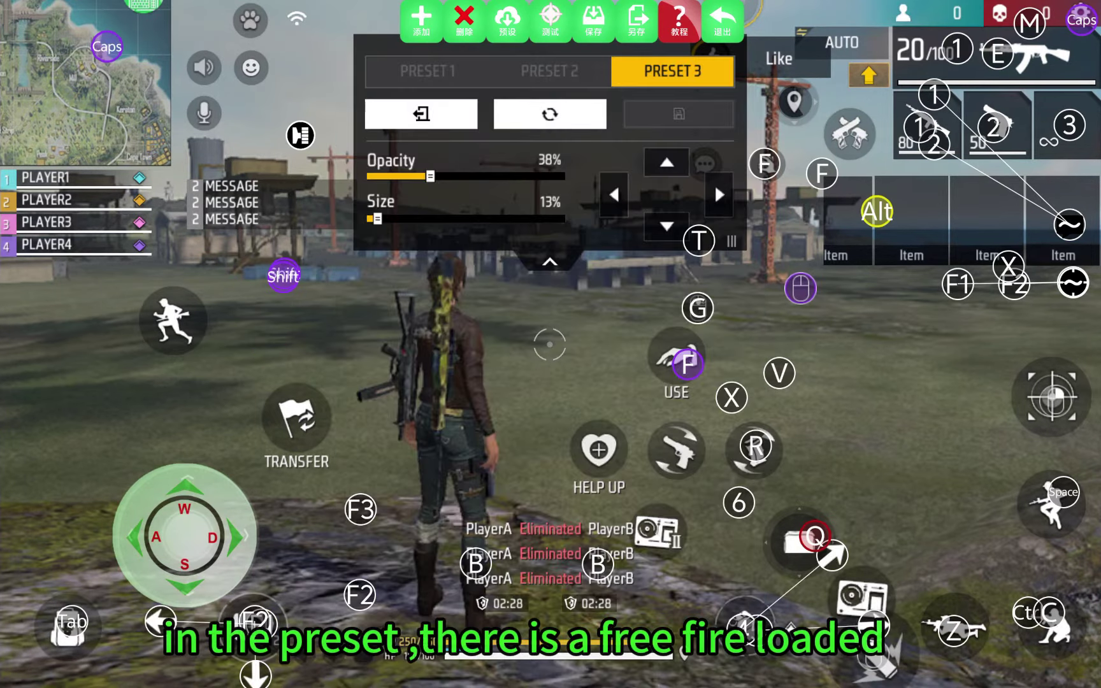
Align the WASD, Tab and left-mouse key markers with the joystick, backpack and fire buttons, checking the F2 marker on the medkit
drag(185, 529, 192, 533)
drag(77, 627, 69, 627)
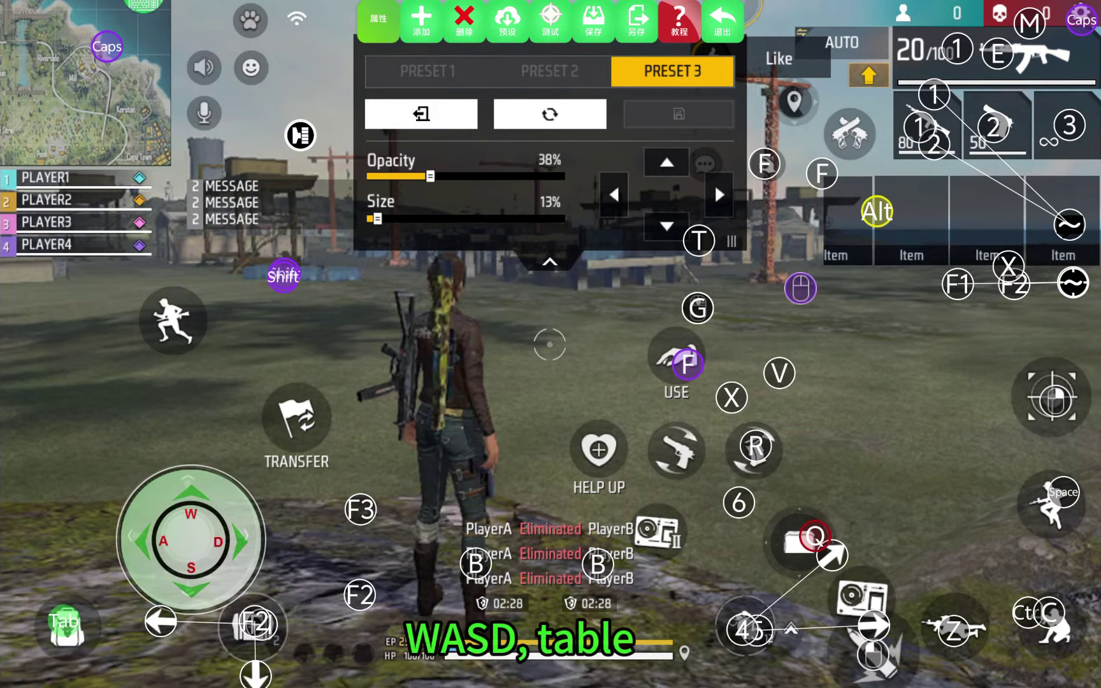
click(256, 622)
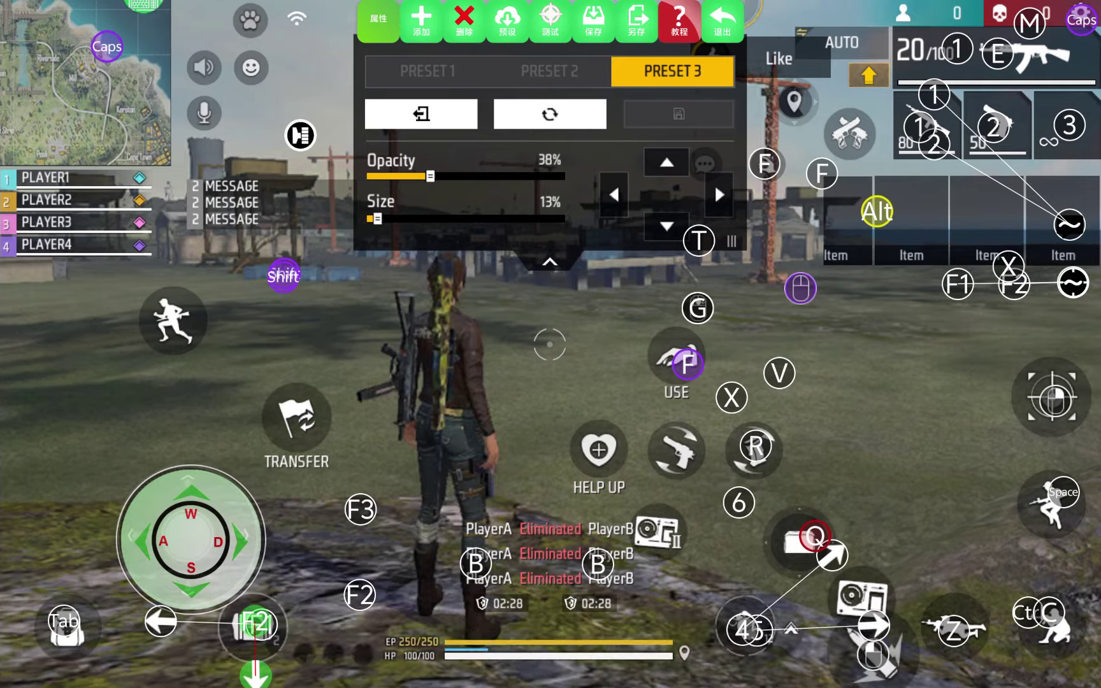
mouse_move(873, 655)
mouse_down()
mouse_move(862, 670)
mouse_move(871, 656)
mouse_up()
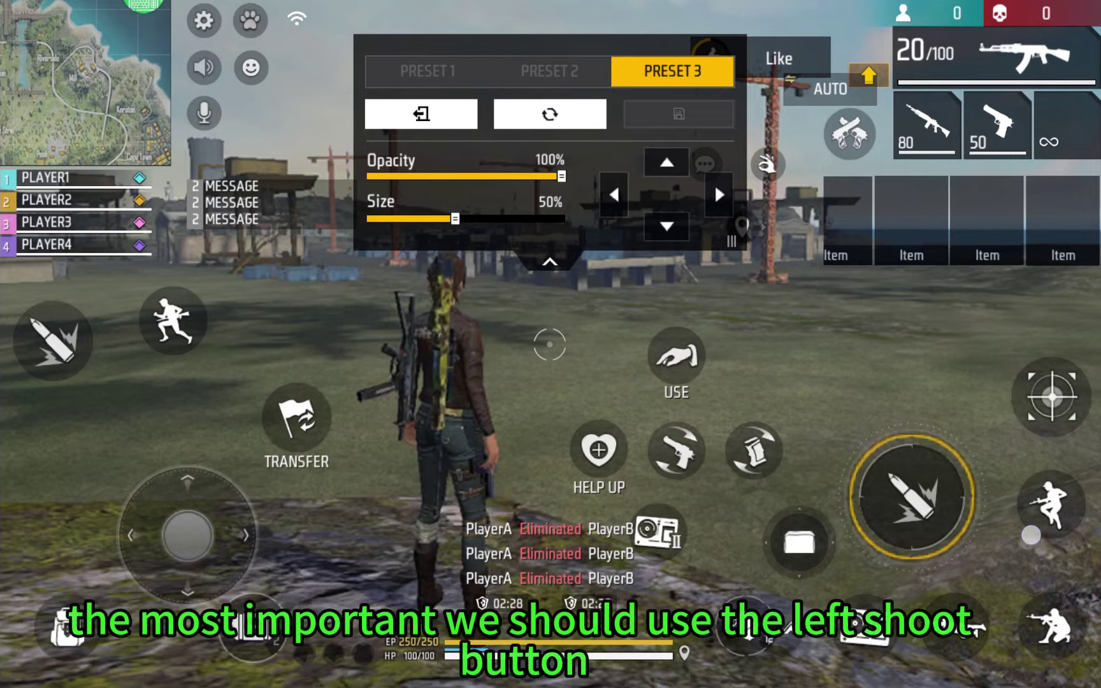
Shrink the right fire button to 21% and move it to the upper edge above Like, keeping the left fire button for shooting
click(42, 342)
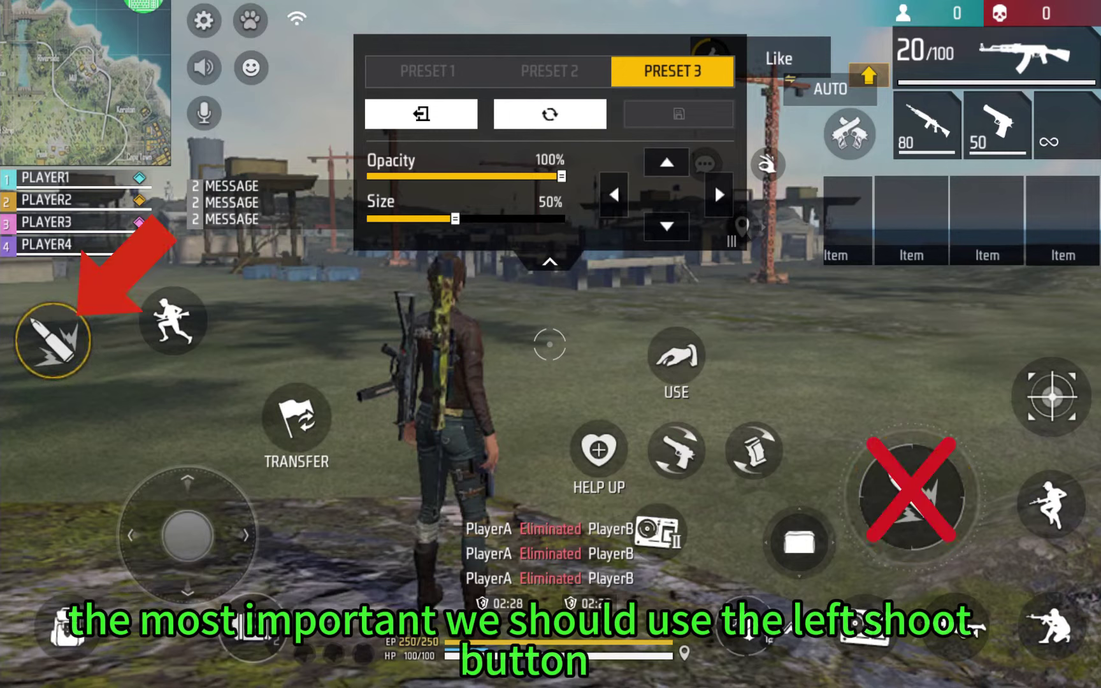
click(912, 497)
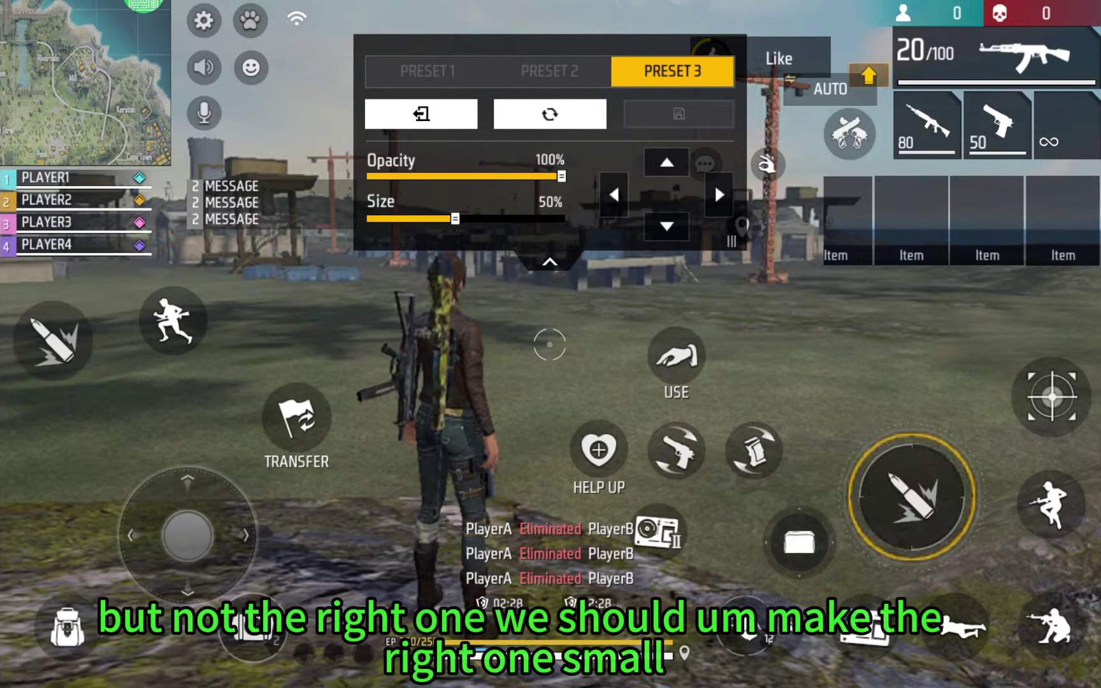
drag(454, 223, 394, 228)
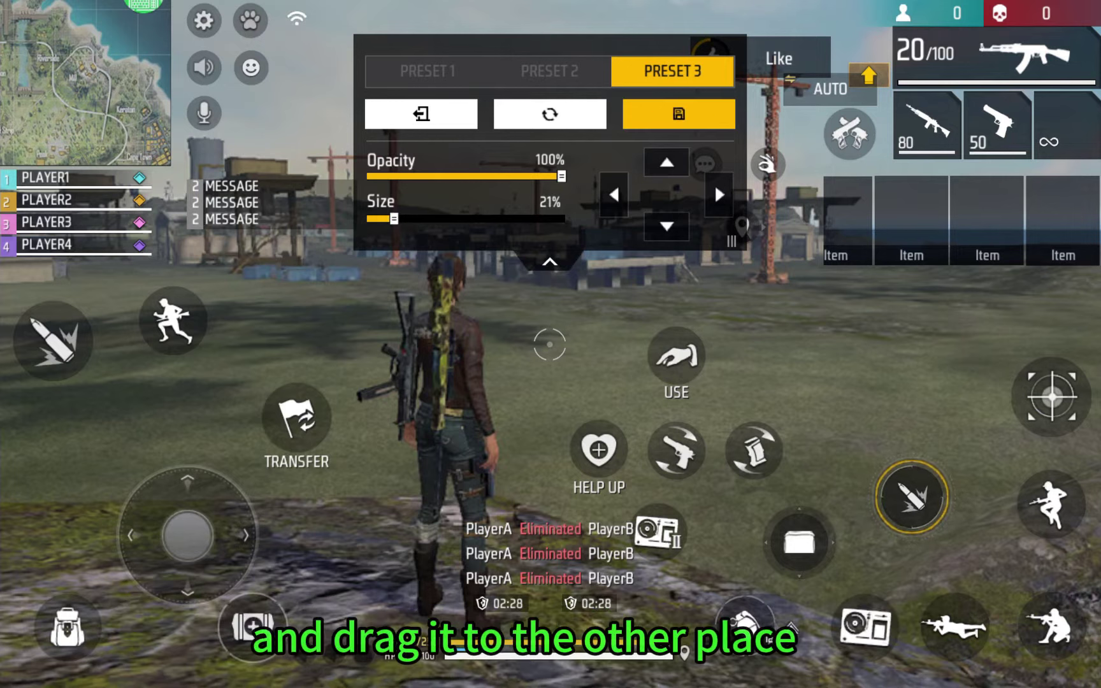
drag(911, 497, 836, 16)
click(52, 327)
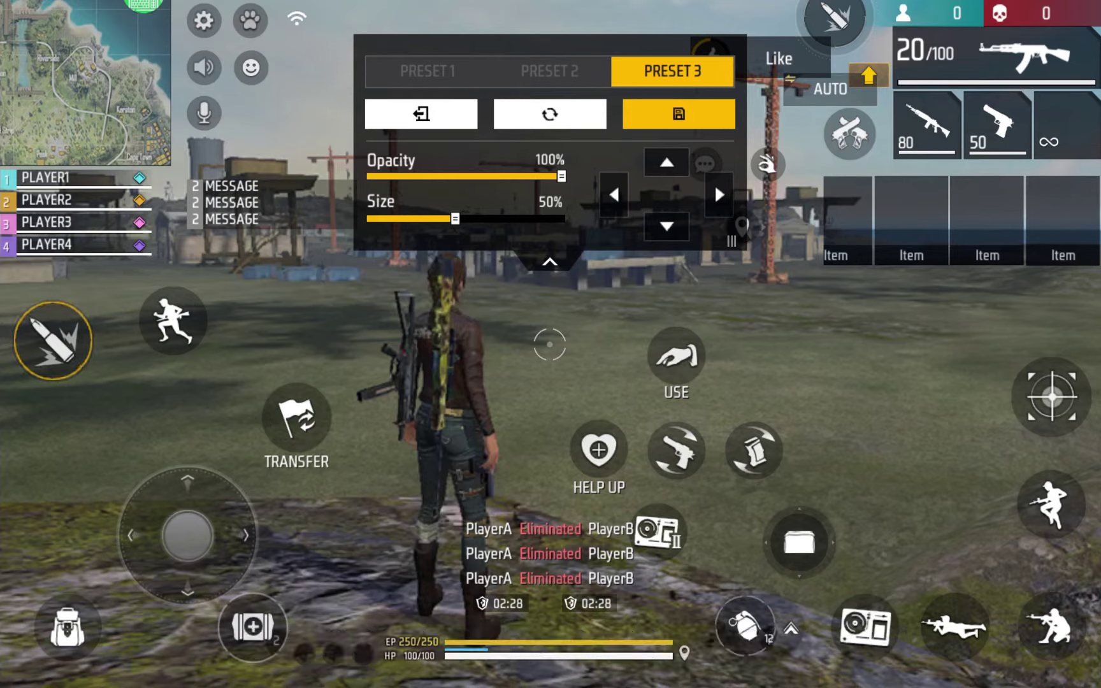
Open the key-mapping editor and place the left-mouse fire marker on the left fire button
click(143, 5)
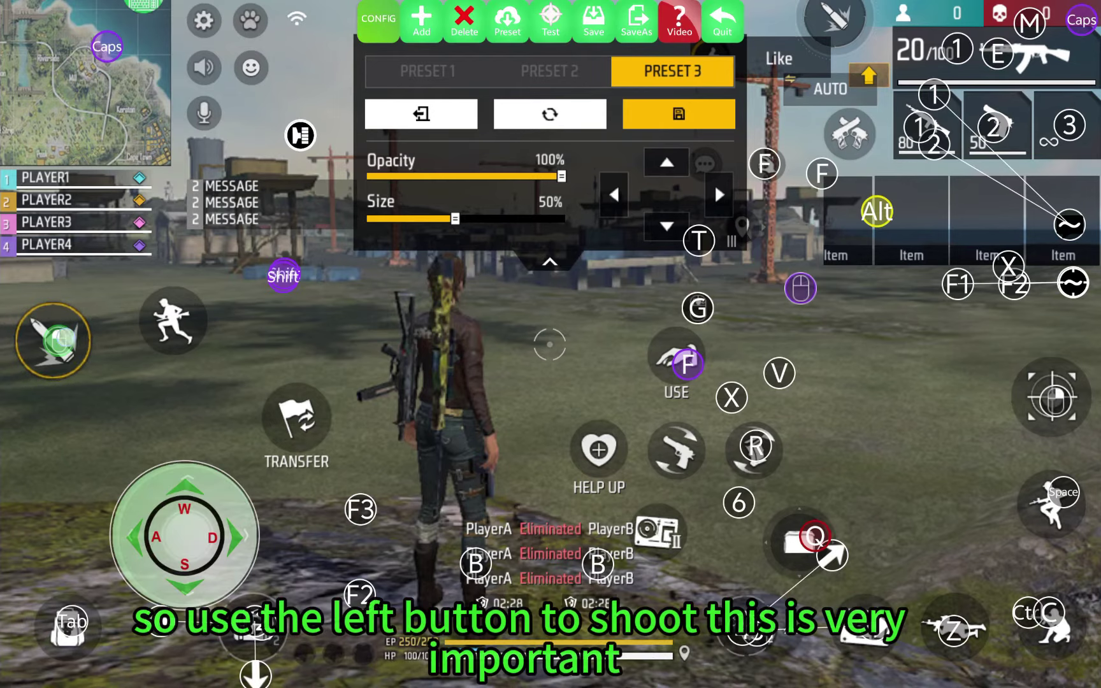
mouse_move(65, 339)
mouse_down()
mouse_move(53, 335)
mouse_move(58, 346)
mouse_up()
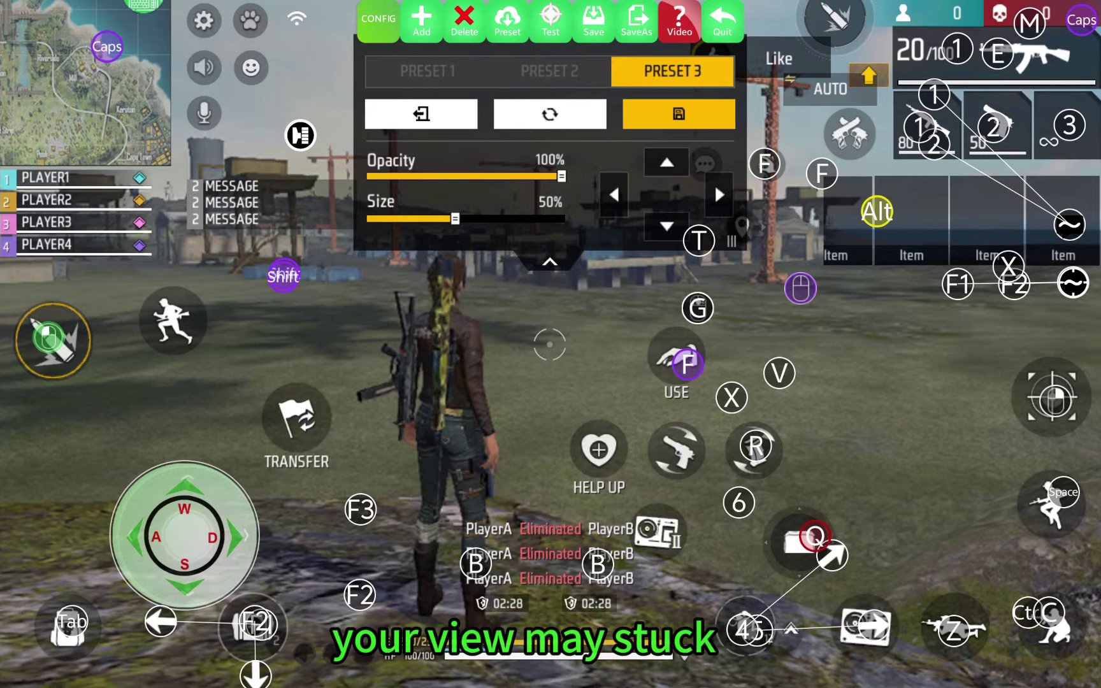
click(546, 361)
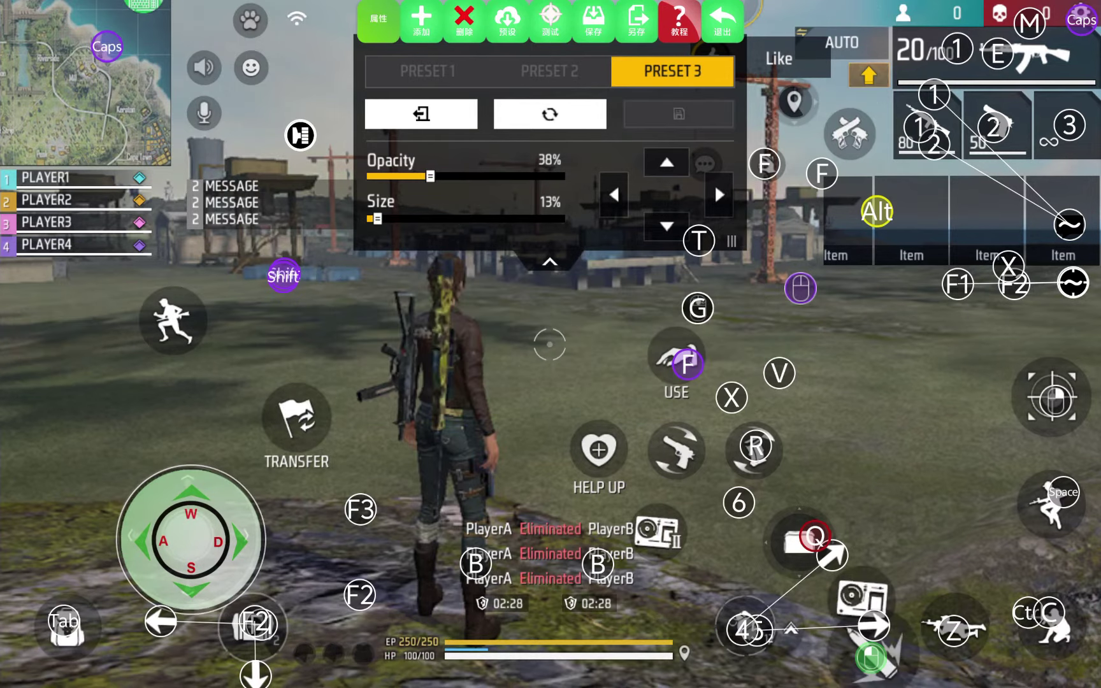
Align the Space and right-mouse markers with the jump and scope buttons, and place the view key on an empty spot
drag(1064, 494, 1056, 499)
mouse_move(1056, 401)
mouse_down()
mouse_move(1060, 380)
mouse_move(1050, 387)
mouse_up()
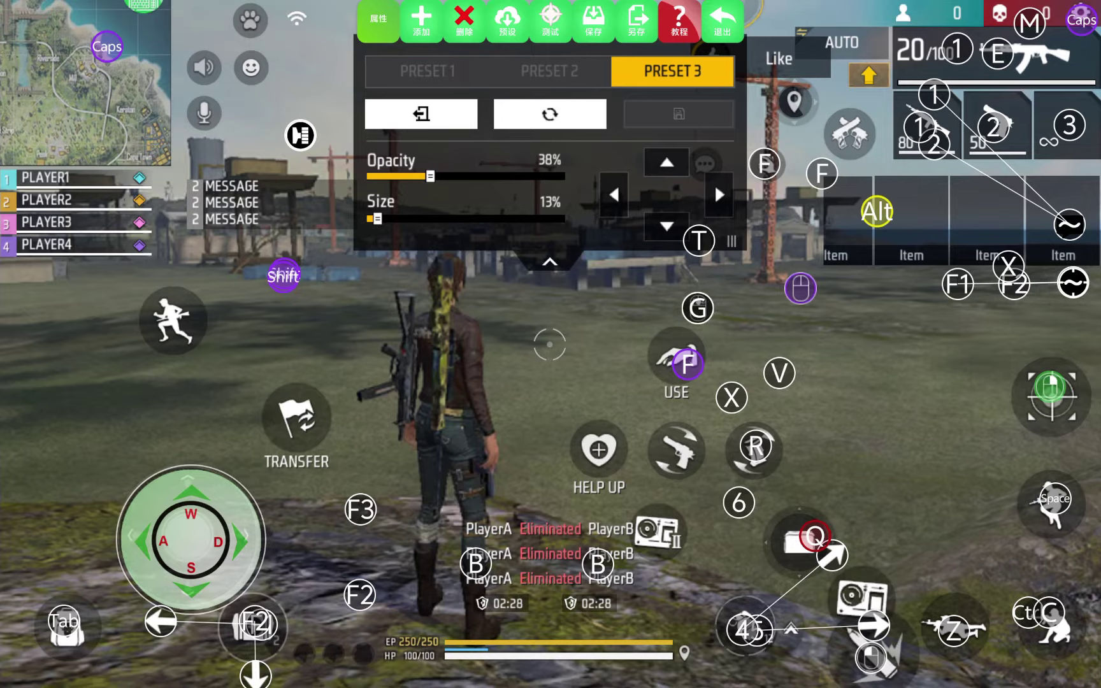
click(800, 288)
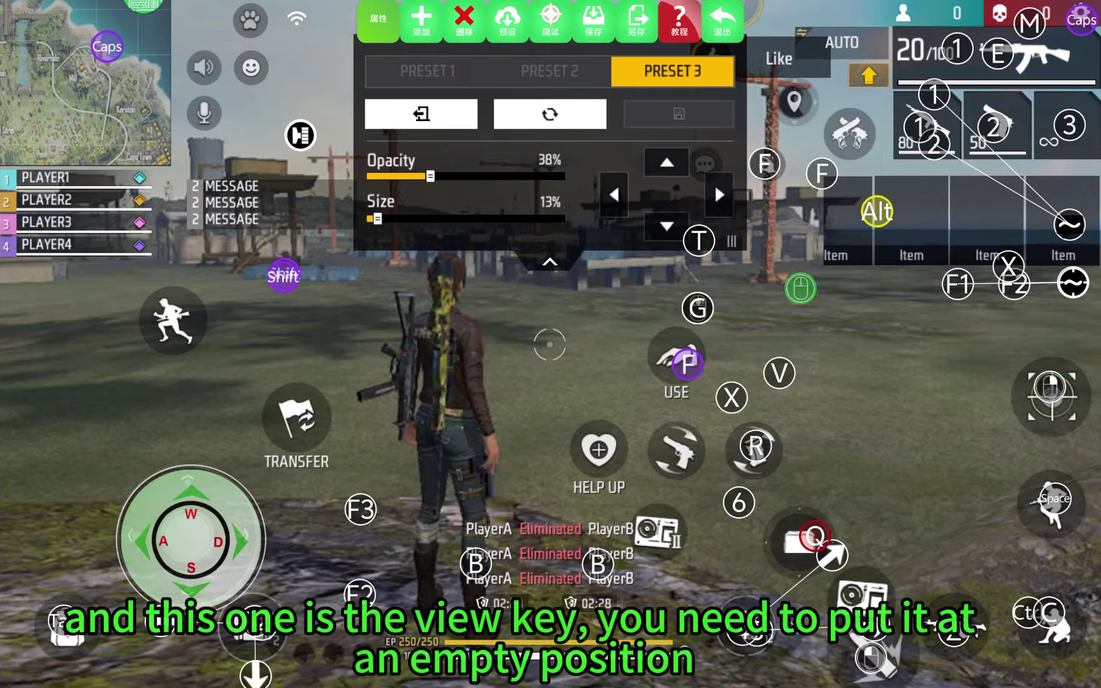
mouse_move(800, 289)
mouse_down()
mouse_move(832, 277)
mouse_move(810, 281)
mouse_up()
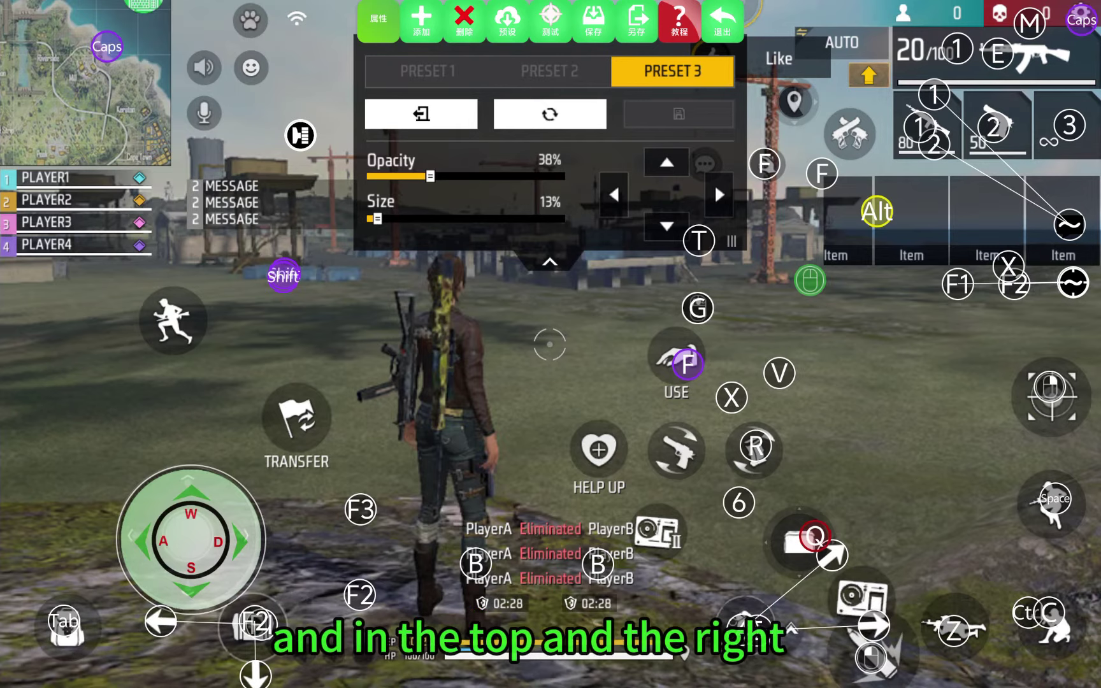
Remove the two ~ switching combos and check markers 1, 2 and 3 against the weapon slots
click(1031, 23)
click(957, 48)
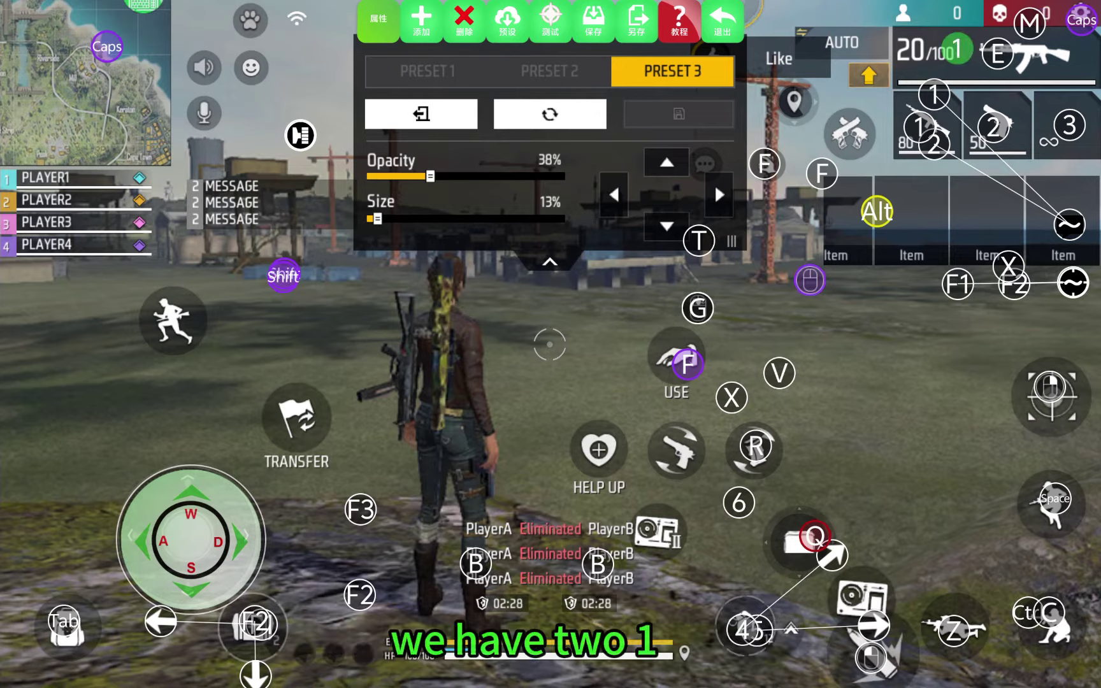
drag(1069, 233, 1069, 249)
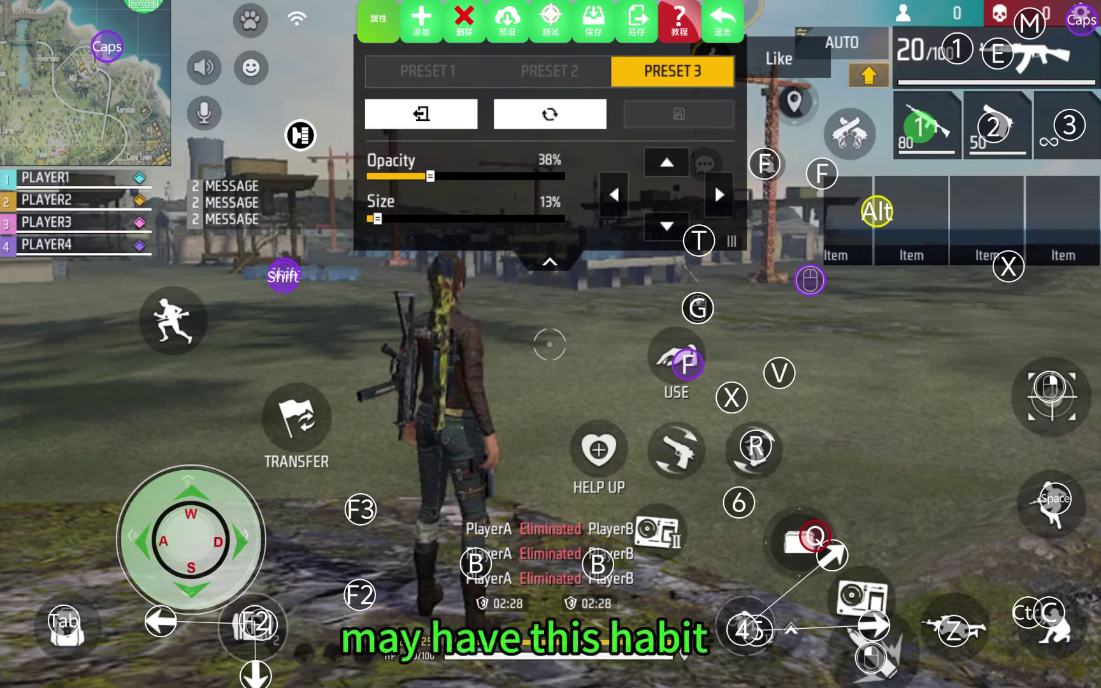
click(989, 132)
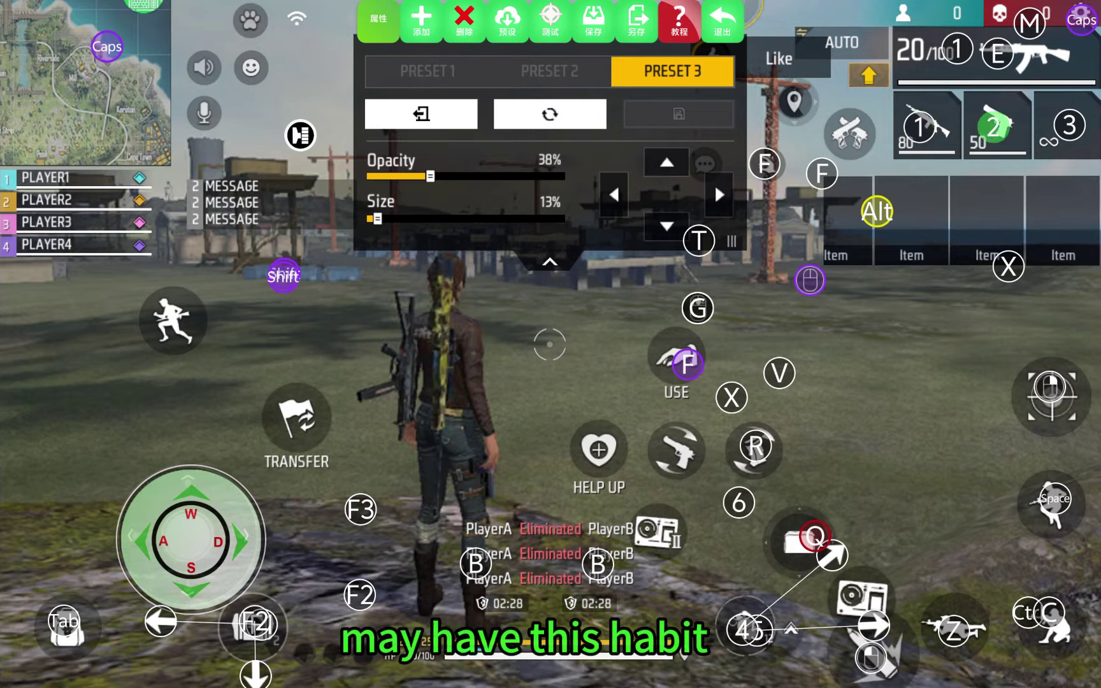
click(1067, 124)
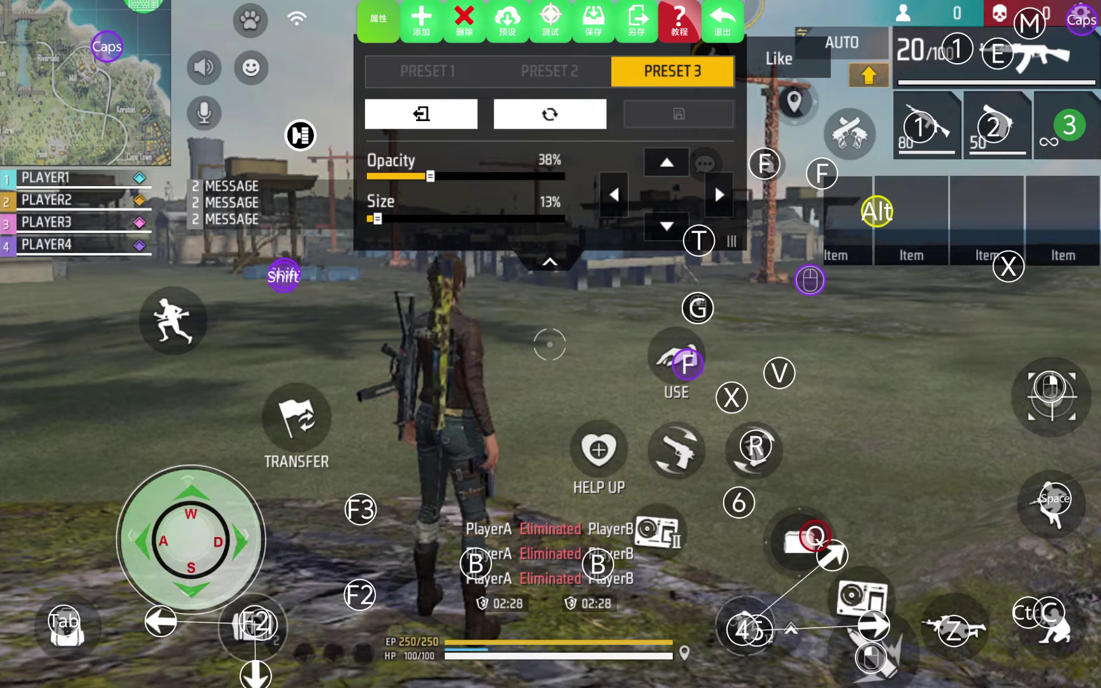
Save the key map, then leave the mapping editor, HUD layout and settings to return to the training ground
click(593, 20)
click(537, 371)
click(722, 20)
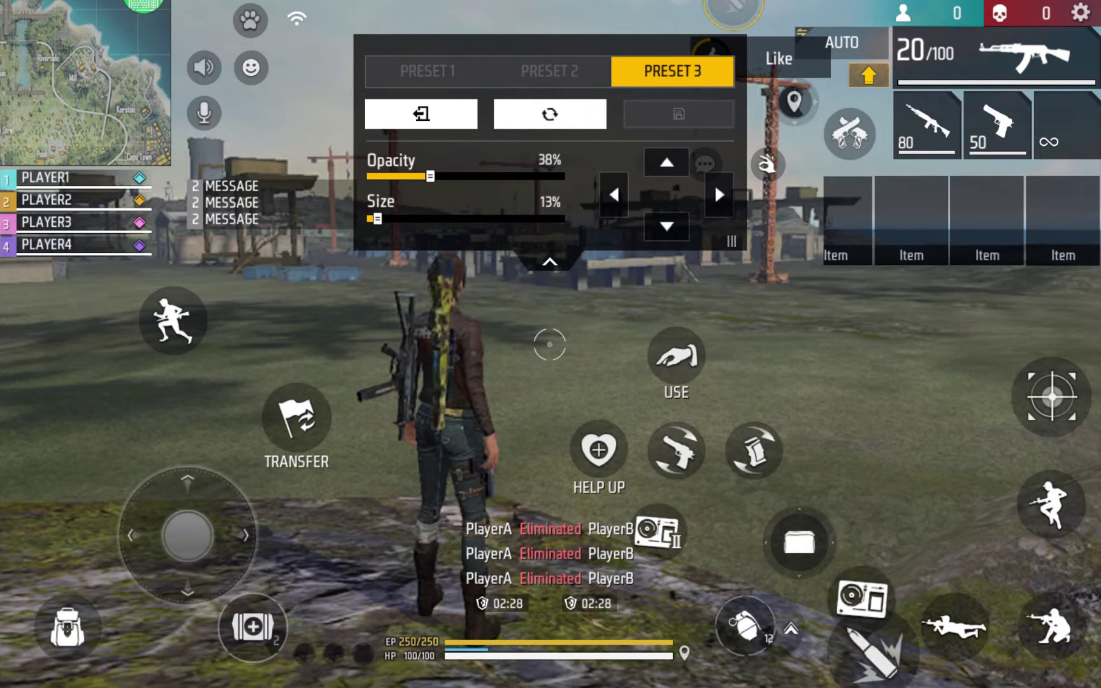
click(420, 116)
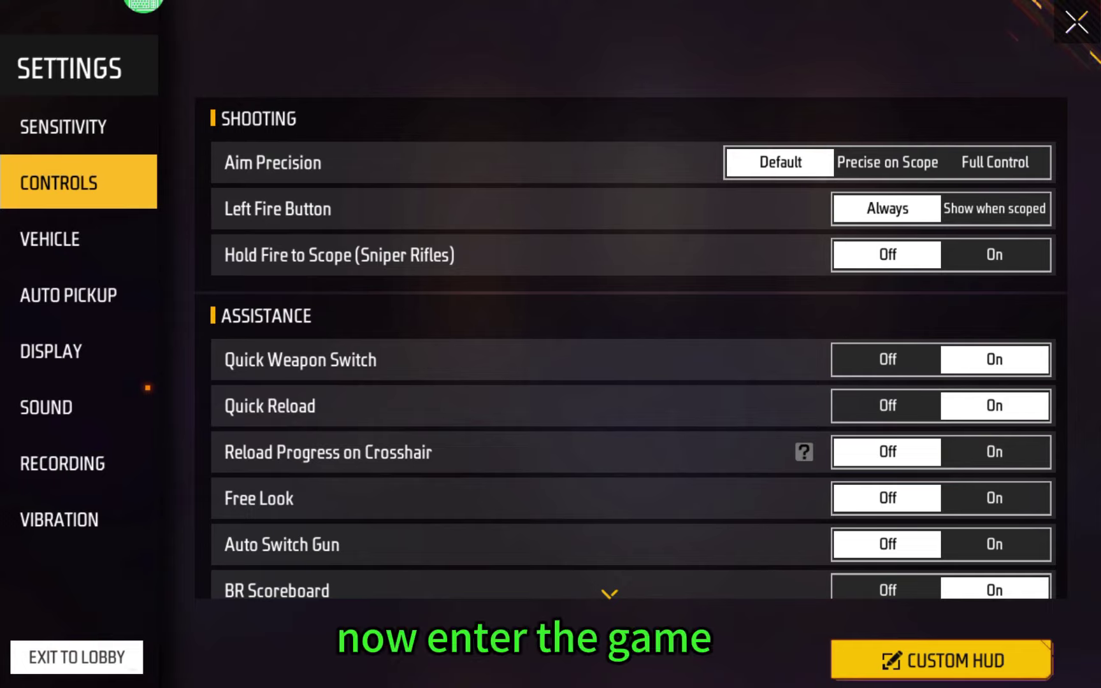
click(1056, 24)
Run to the weapon crate, open it and choose the AK47 in the assault rifle list
drag(867, 234, 847, 254)
drag(192, 539, 307, 349)
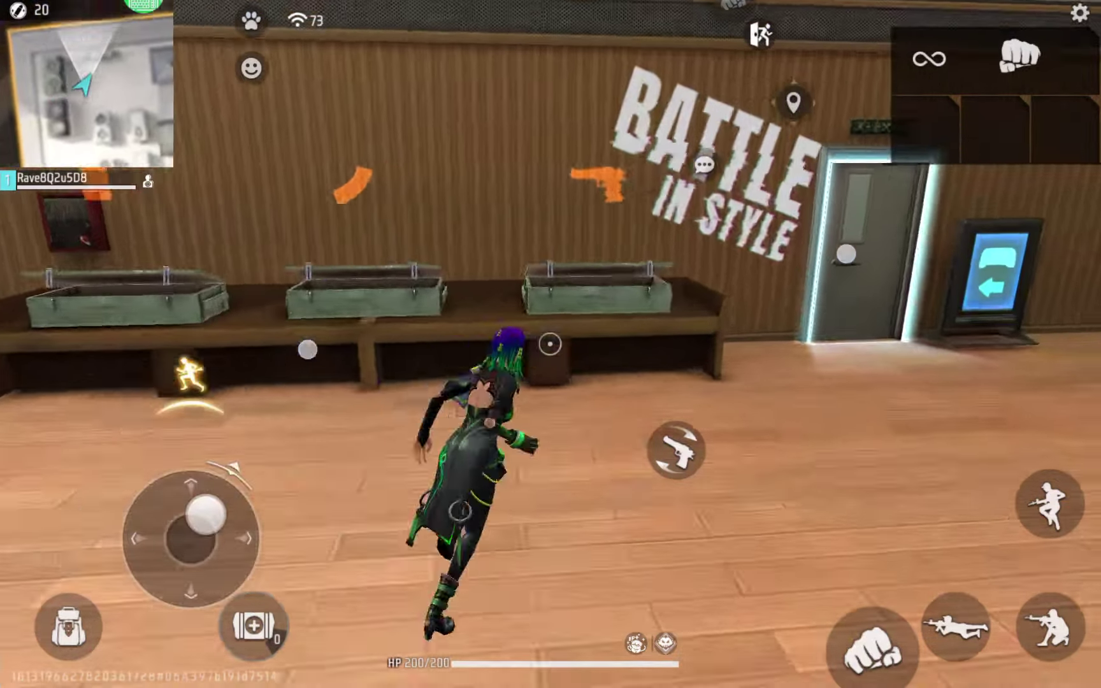
key(f)
click(349, 161)
click(360, 230)
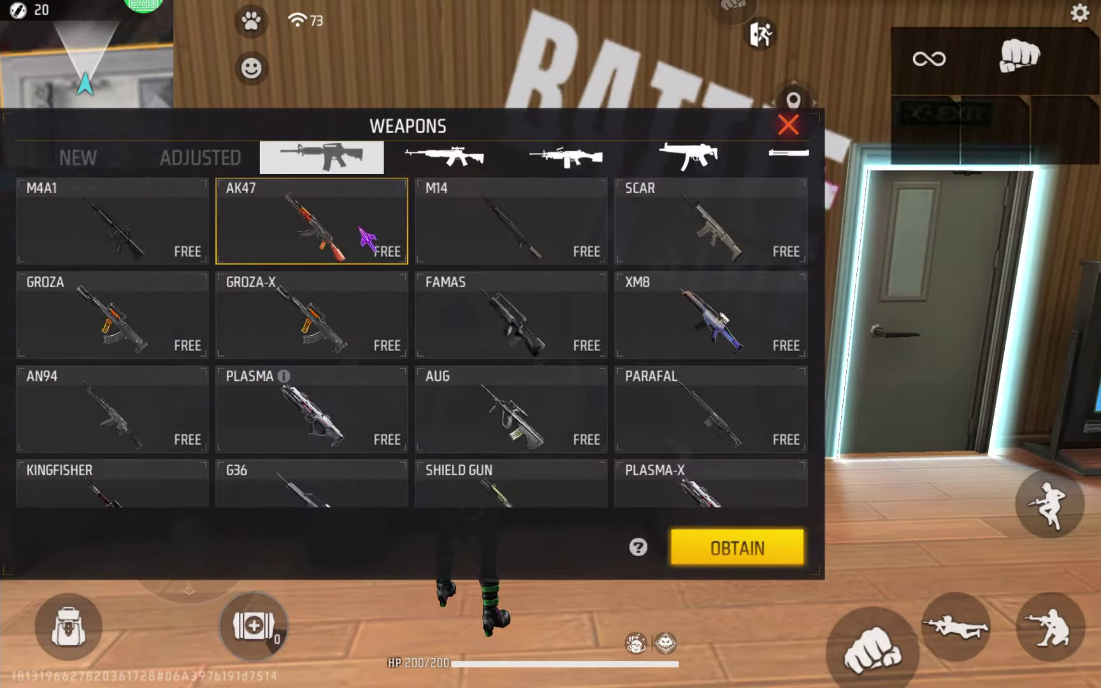
Obtain the GROZA-X and AUG from the crate and close the weapons list
click(344, 322)
click(683, 546)
click(510, 408)
click(728, 547)
click(789, 125)
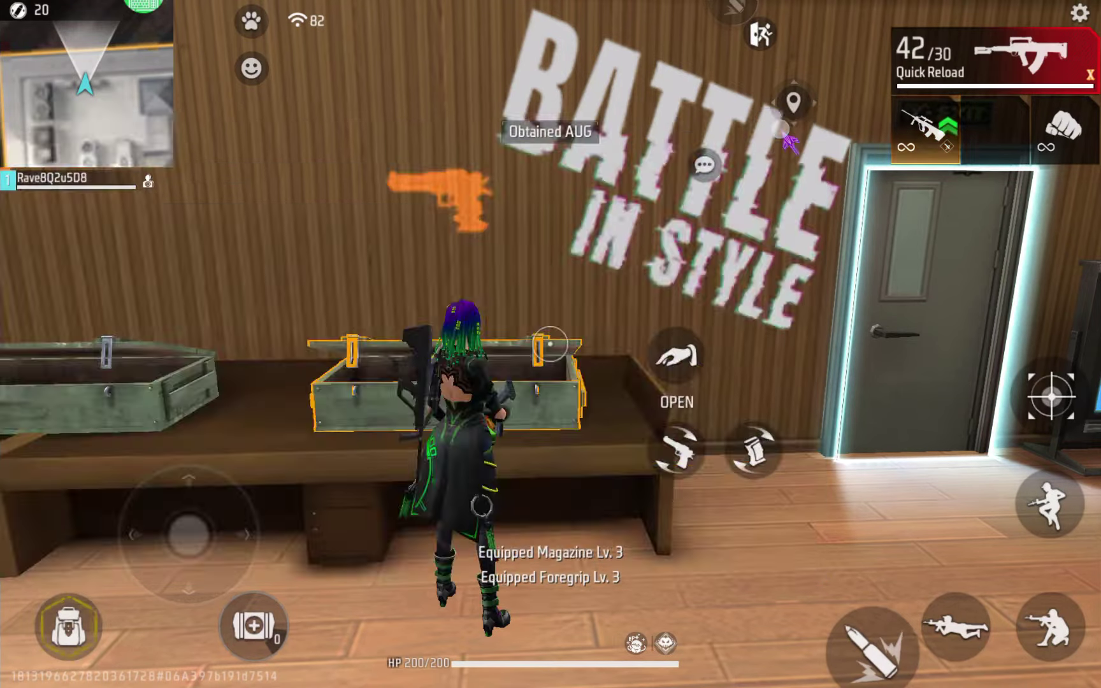
Test the movement mapping by sprinting forward and sideways around the training hall
key(w)
key(w)
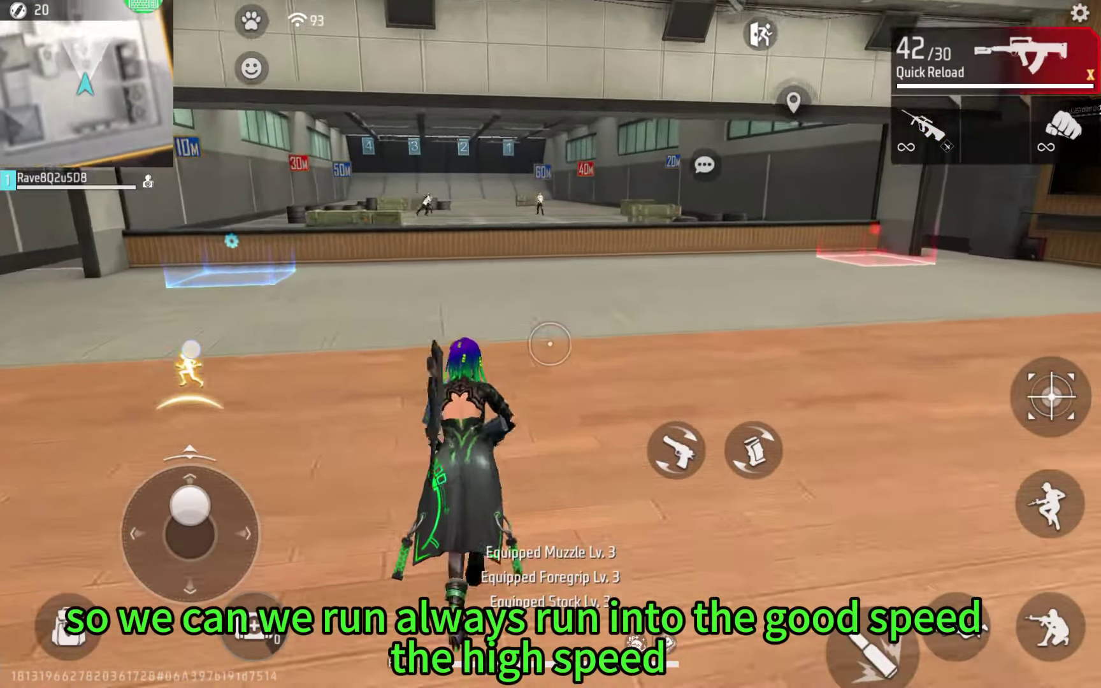
key(a)
key(d)
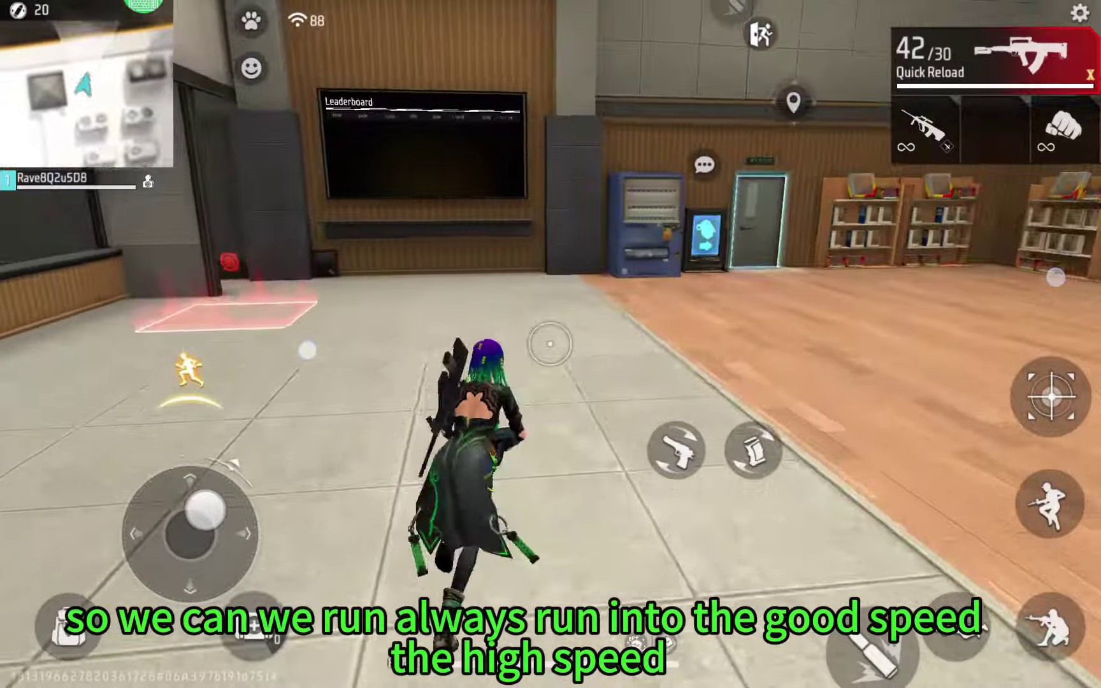
key(a)
key(d)
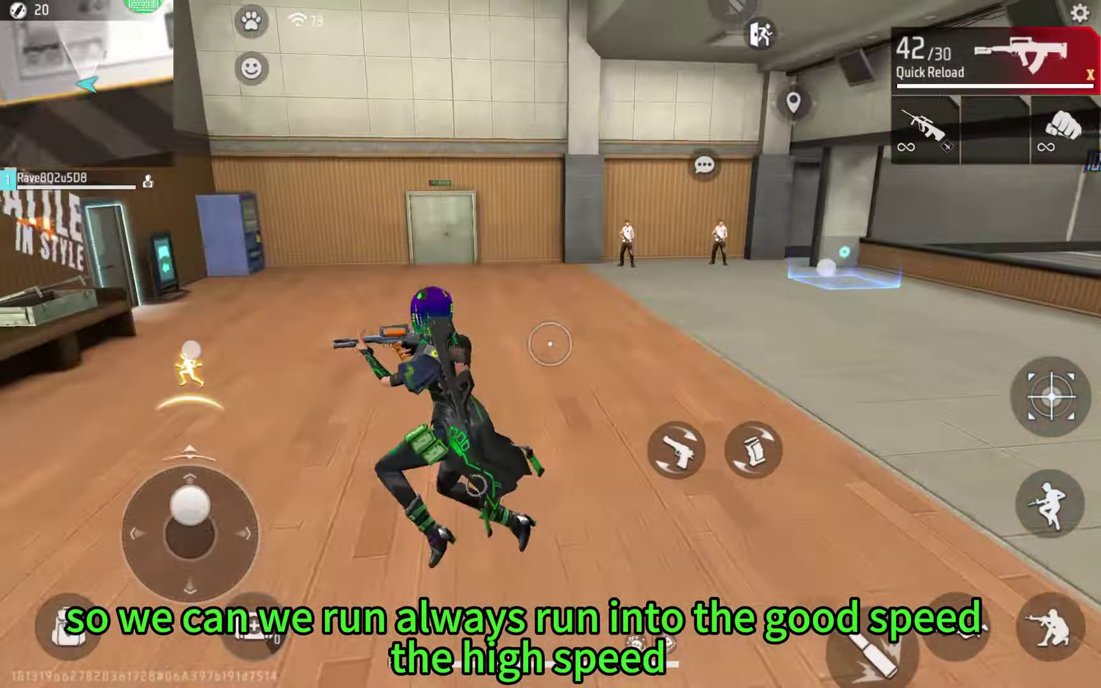
key(a)
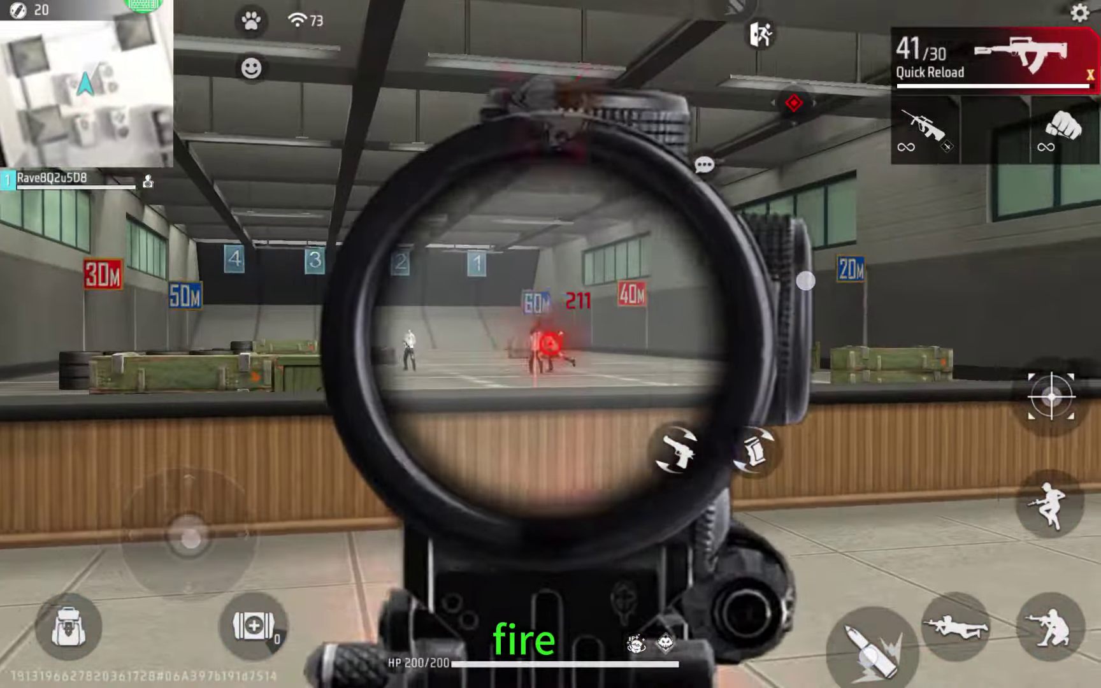